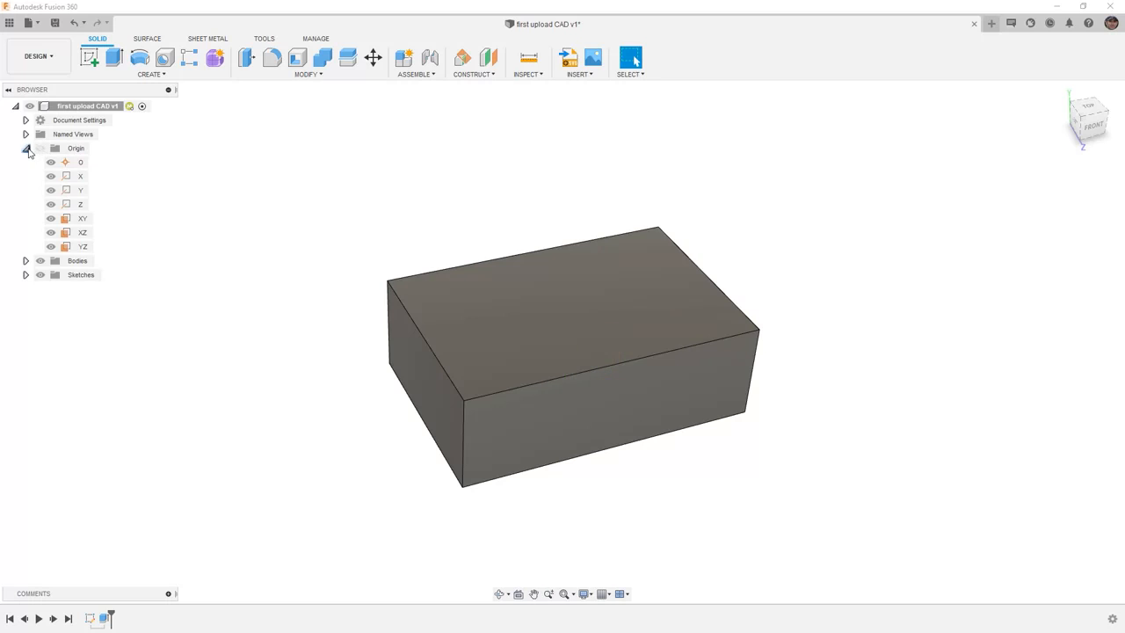
Collapse the Origin folder and start a new sketch on the box's long front face
click(26, 147)
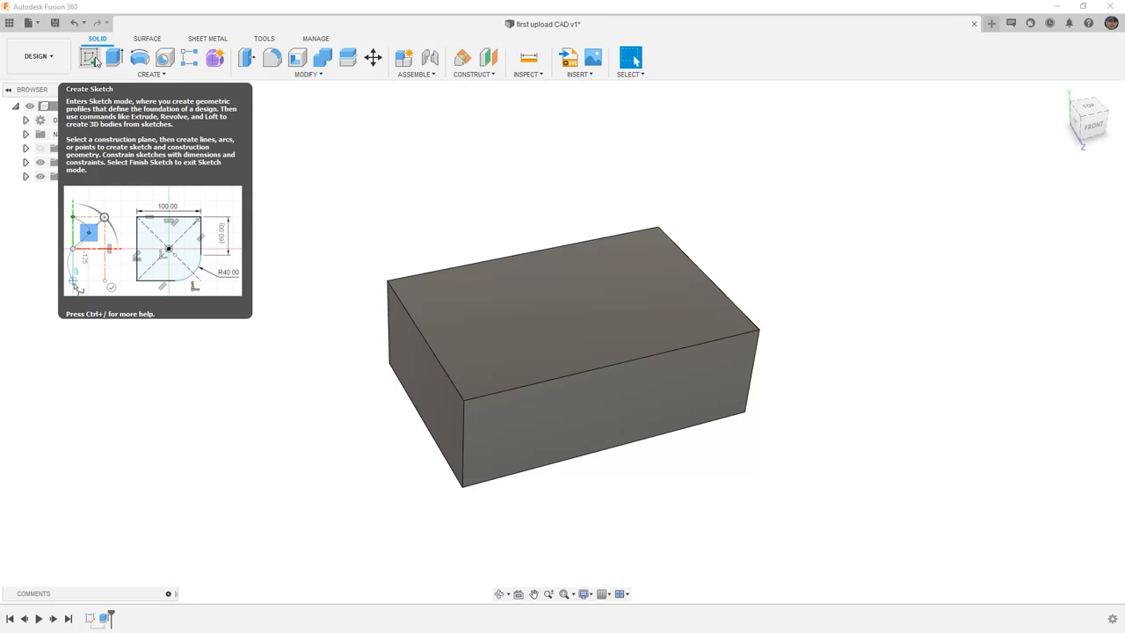
click(91, 58)
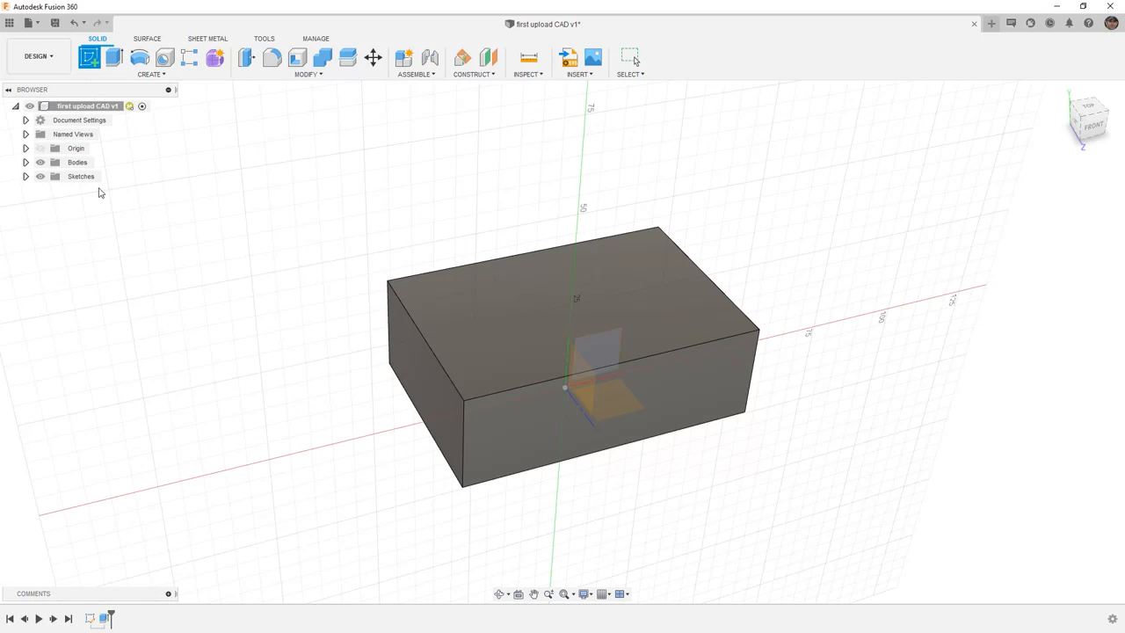
click(496, 447)
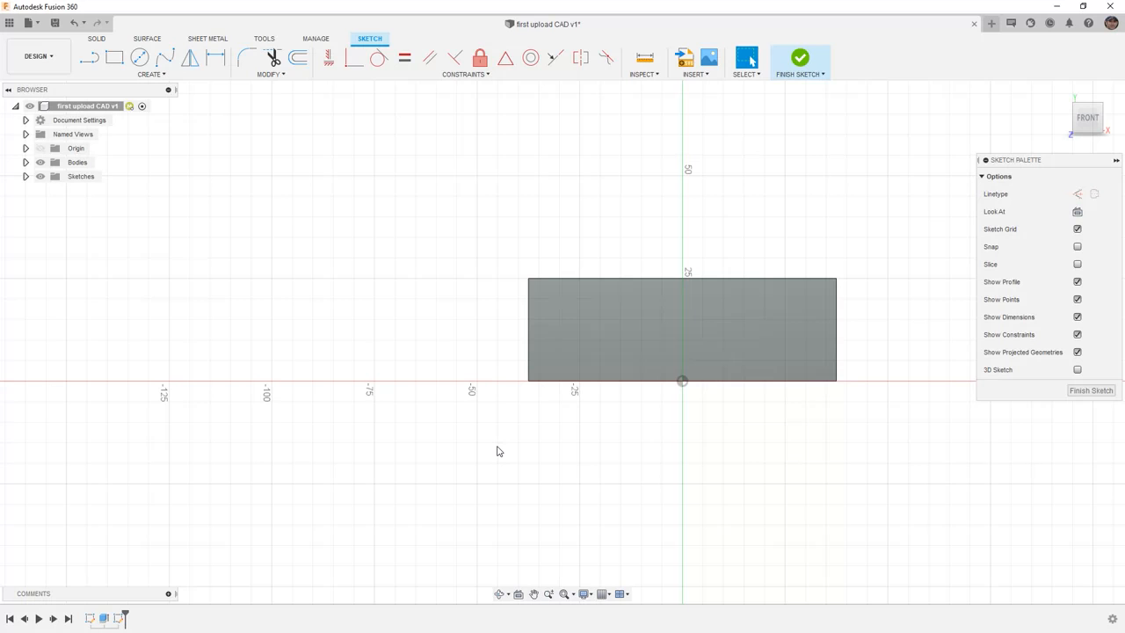
mouse_move(899, 311)
middle_down()
mouse_move(675, 325)
mouse_move(694, 325)
middle_up()
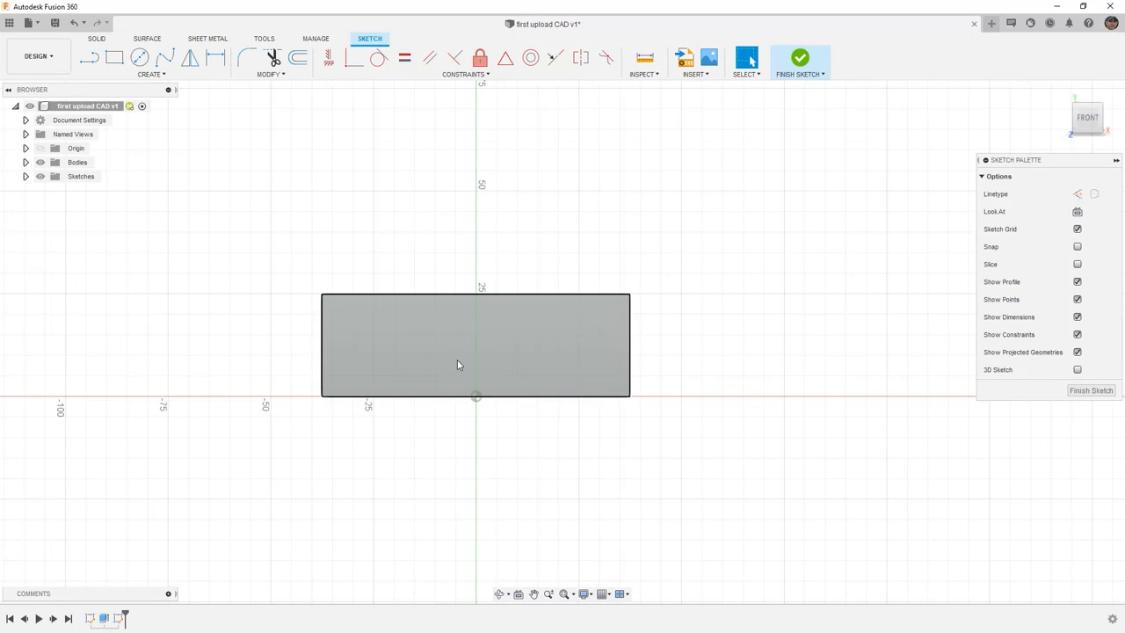
scroll(457, 359, up, 5)
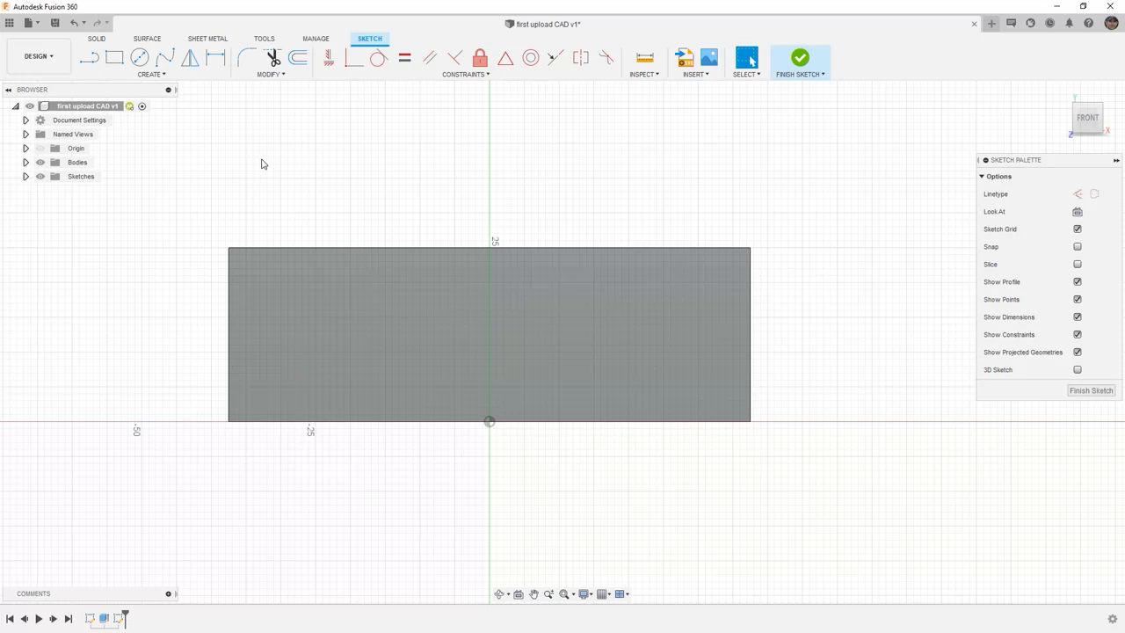
Hide the bodies to inspect the sketch profile and its projected edges, and show the bodies again
click(39, 162)
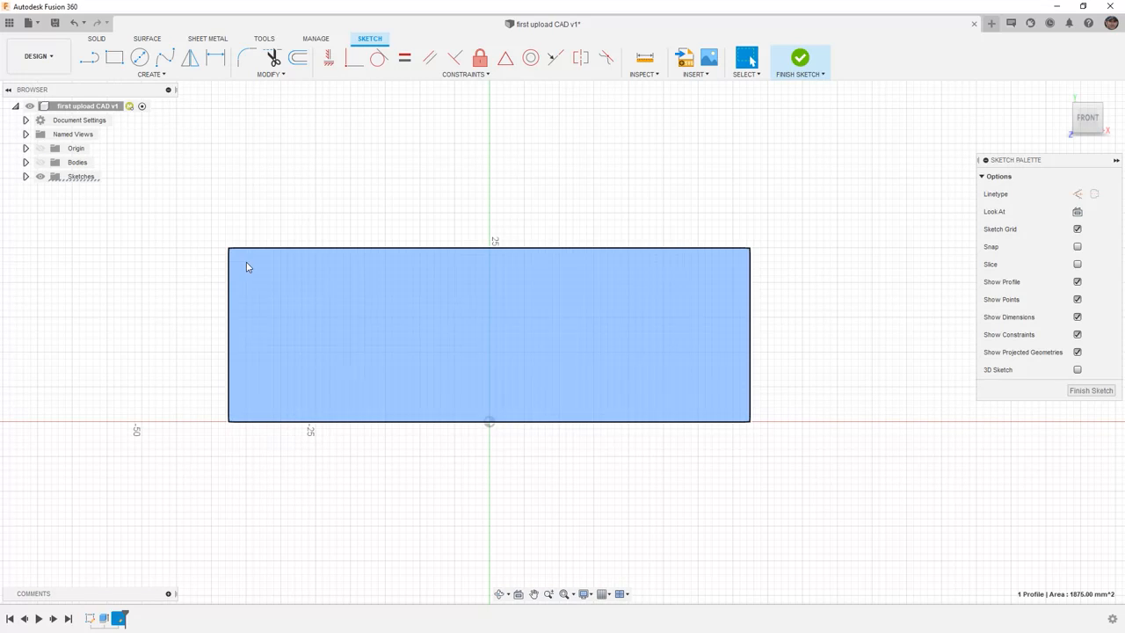
click(667, 260)
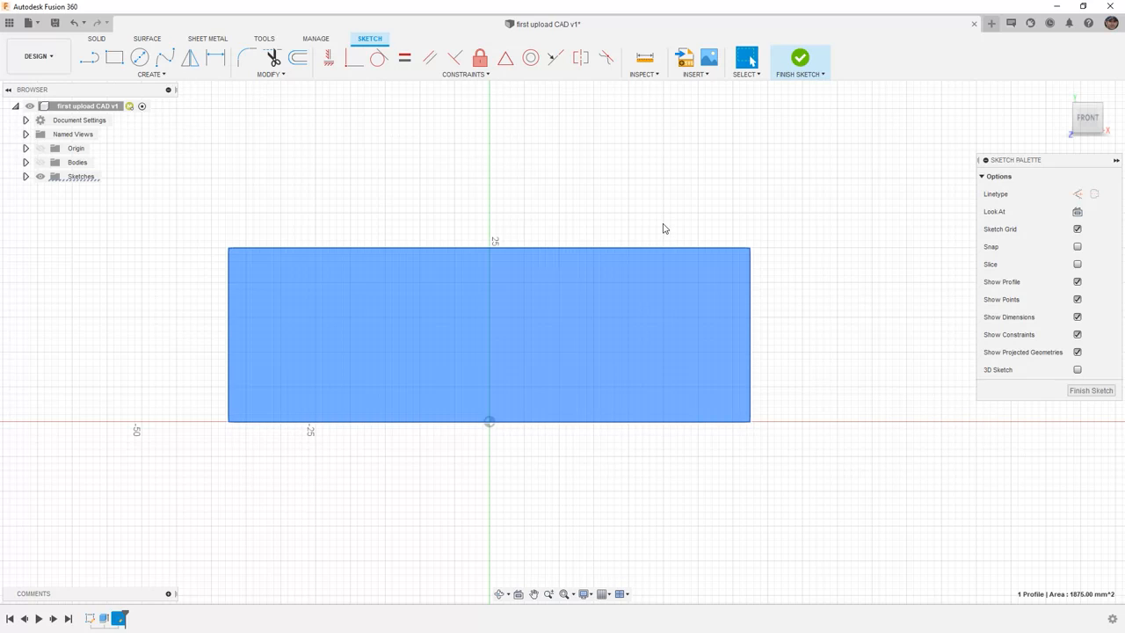
click(663, 230)
click(360, 248)
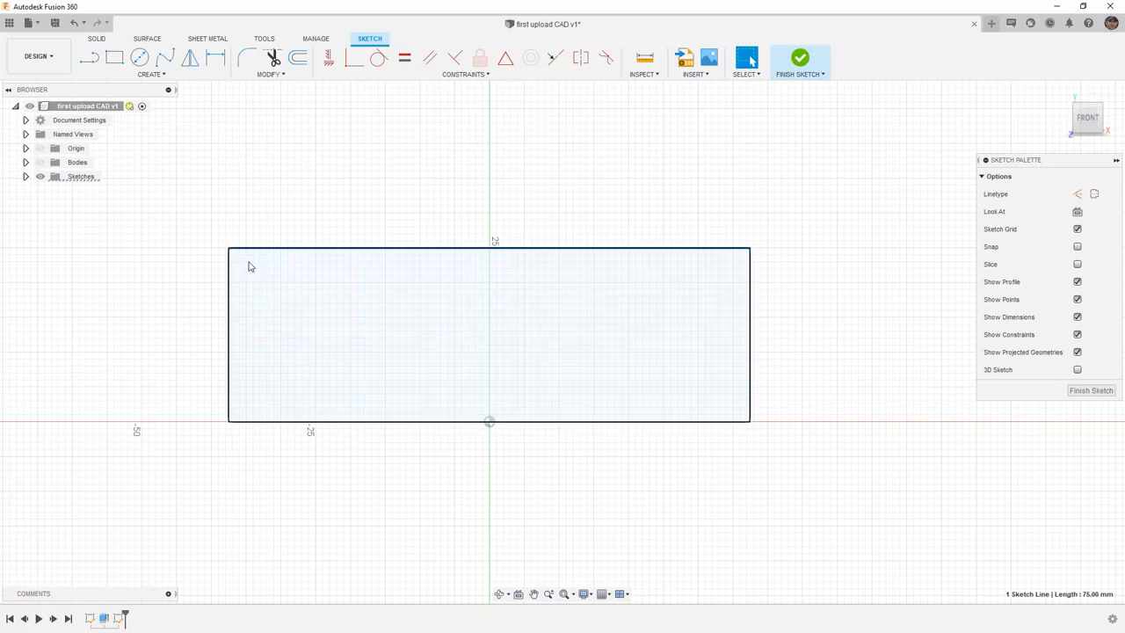
click(229, 268)
click(260, 422)
click(173, 213)
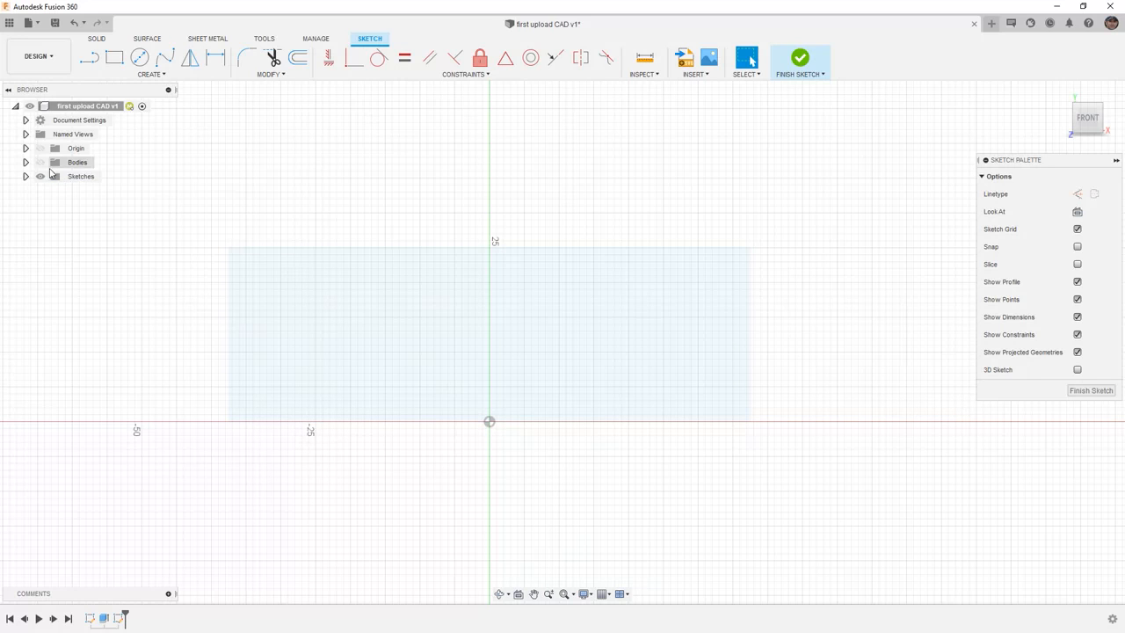
click(39, 162)
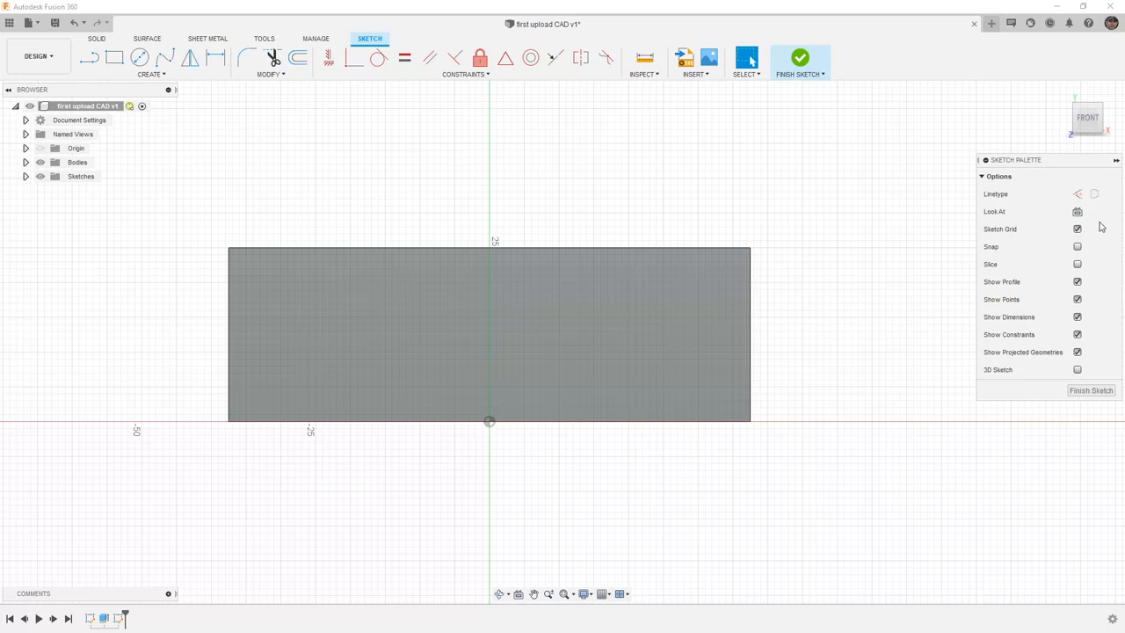
Realign the view to the sketch plane and try switching the sketch grid off and on
shift+middle_drag(874, 332, 861, 351)
click(1078, 212)
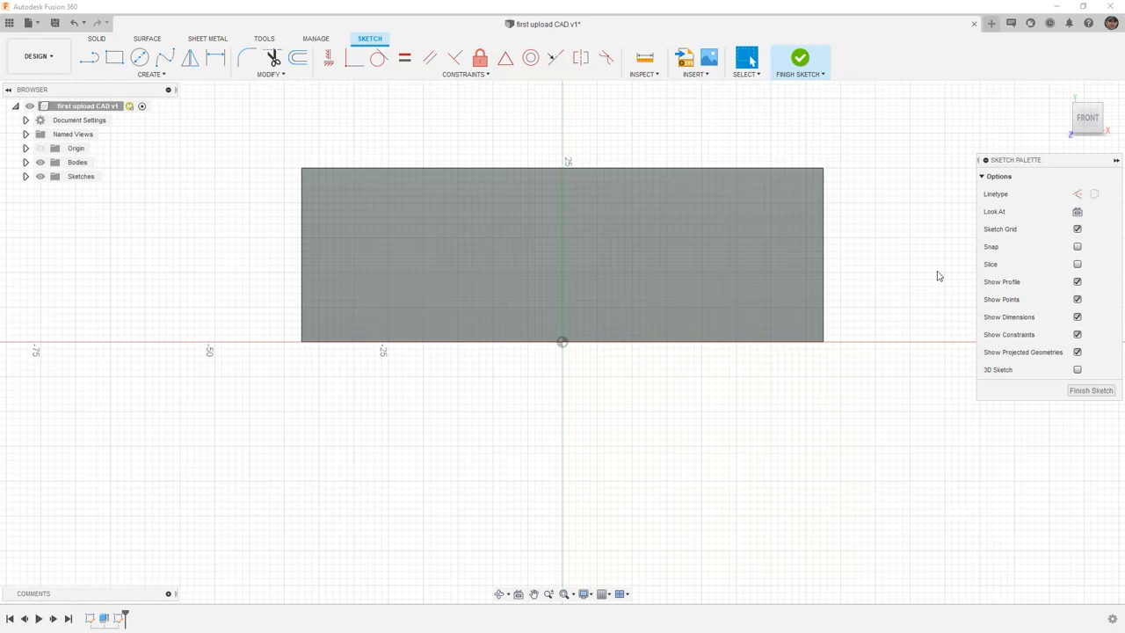
click(1077, 230)
click(1077, 229)
click(1077, 299)
Sketch a slanted line from the face's top edge, left of its midpoint, down to the origin
click(172, 78)
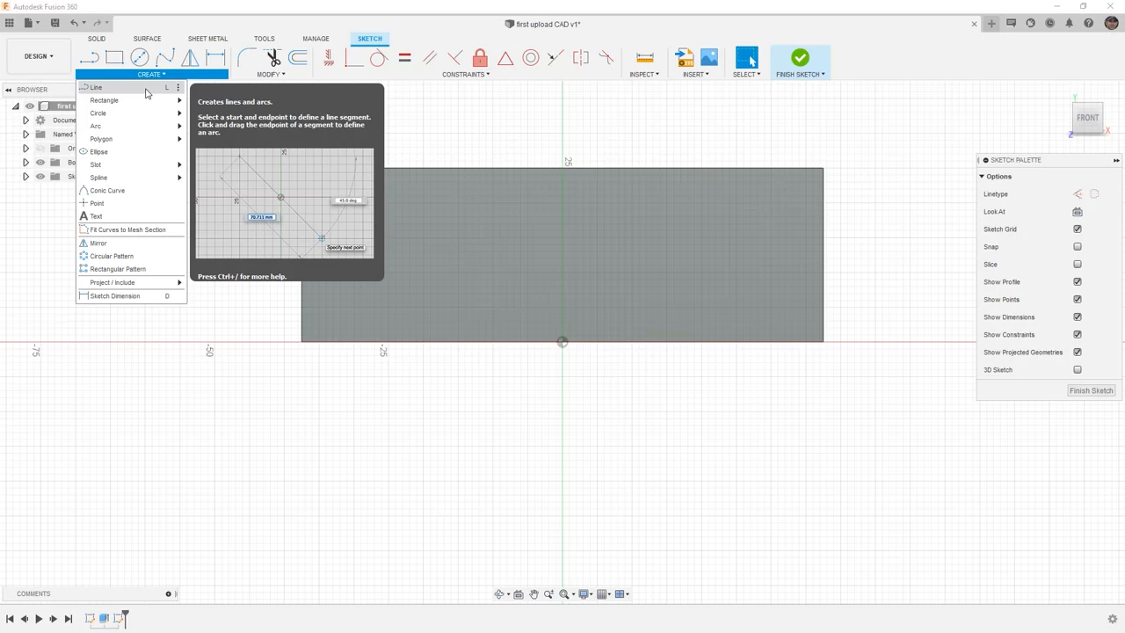
click(146, 88)
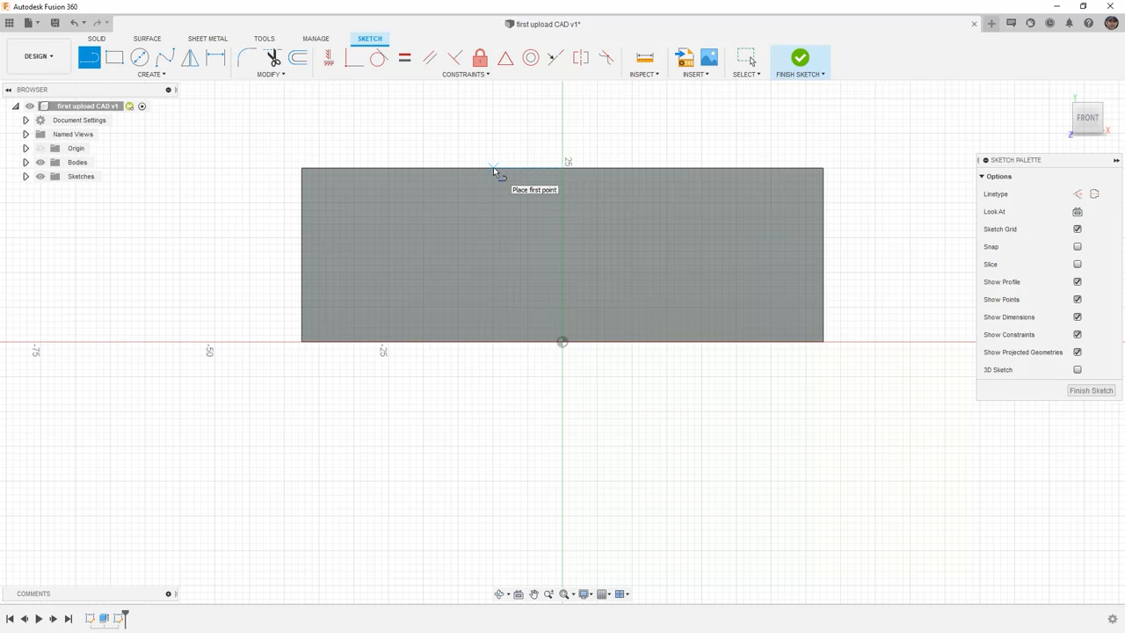
click(563, 168)
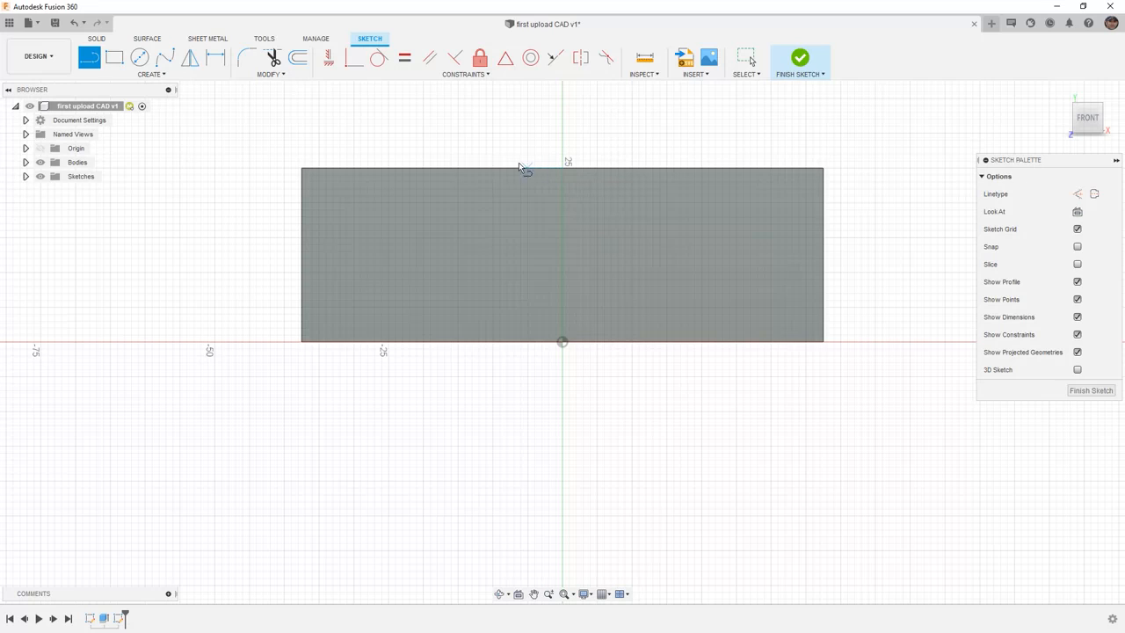
click(413, 165)
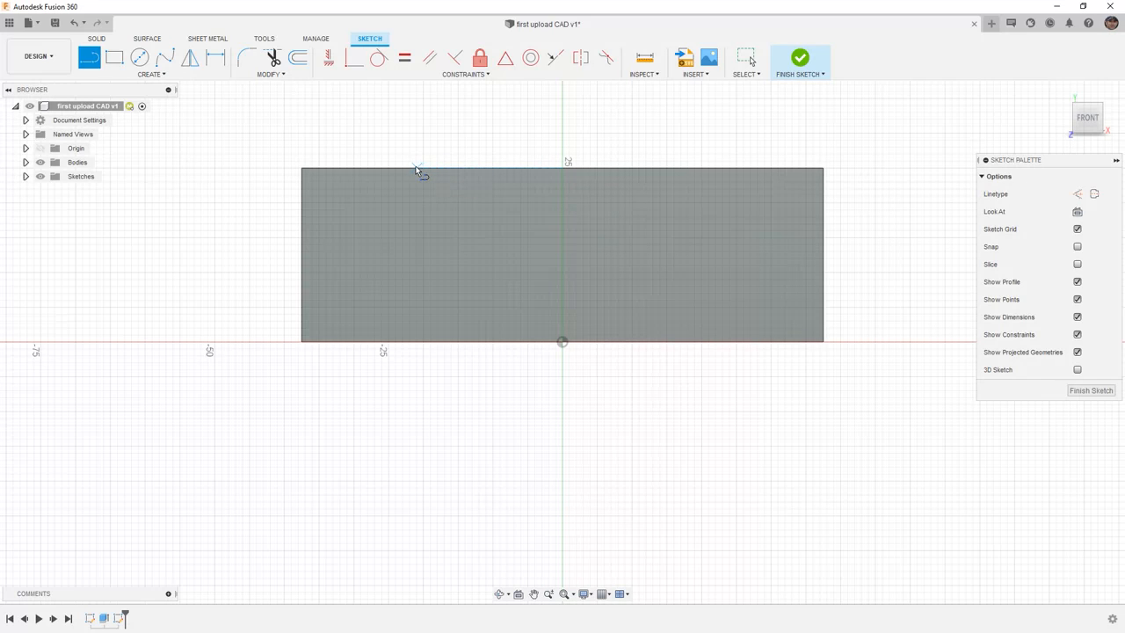
click(561, 343)
key(Escape)
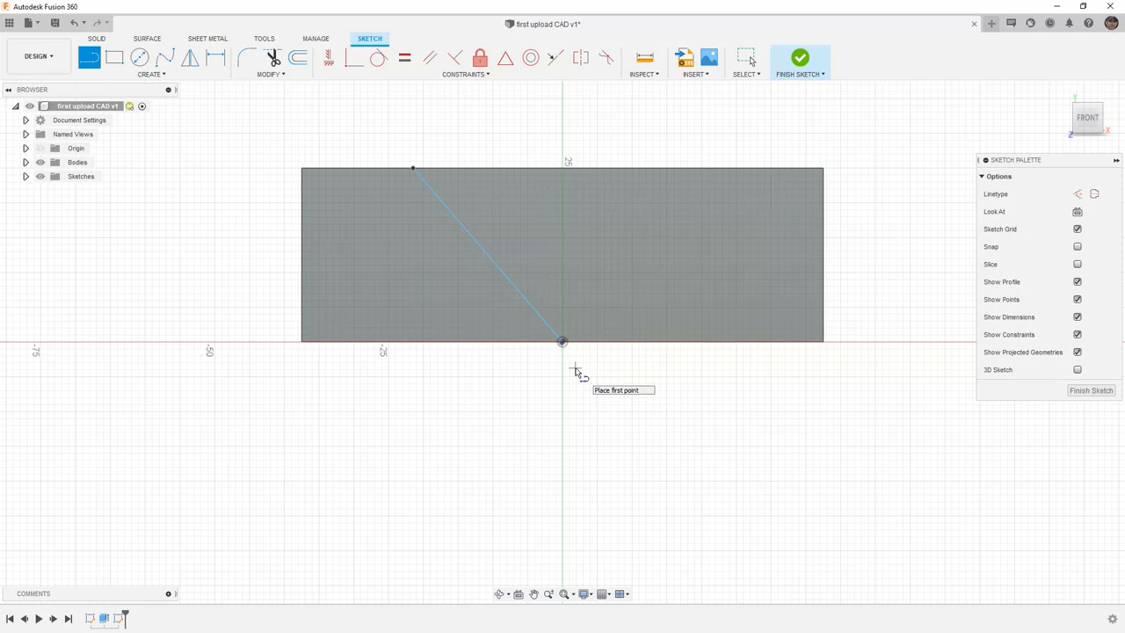
key(Escape)
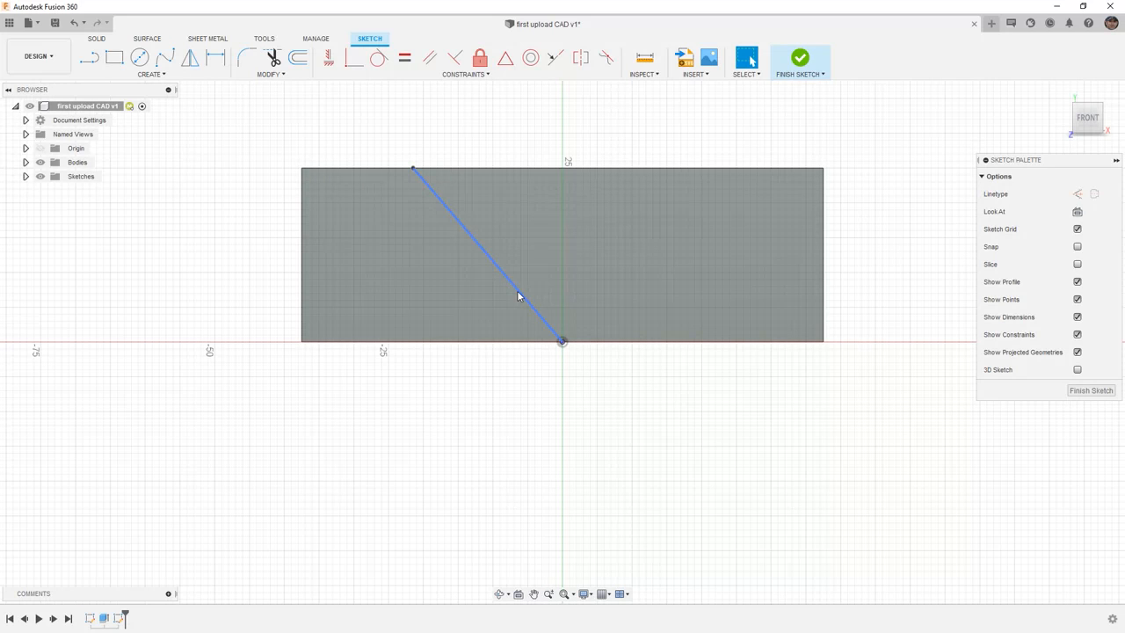
Slide the slanted line's upper endpoint along the top edge and check the profile split by the line
click(563, 342)
mouse_move(425, 167)
mouse_down()
mouse_move(547, 170)
mouse_move(334, 167)
mouse_move(539, 181)
mouse_move(466, 181)
mouse_up()
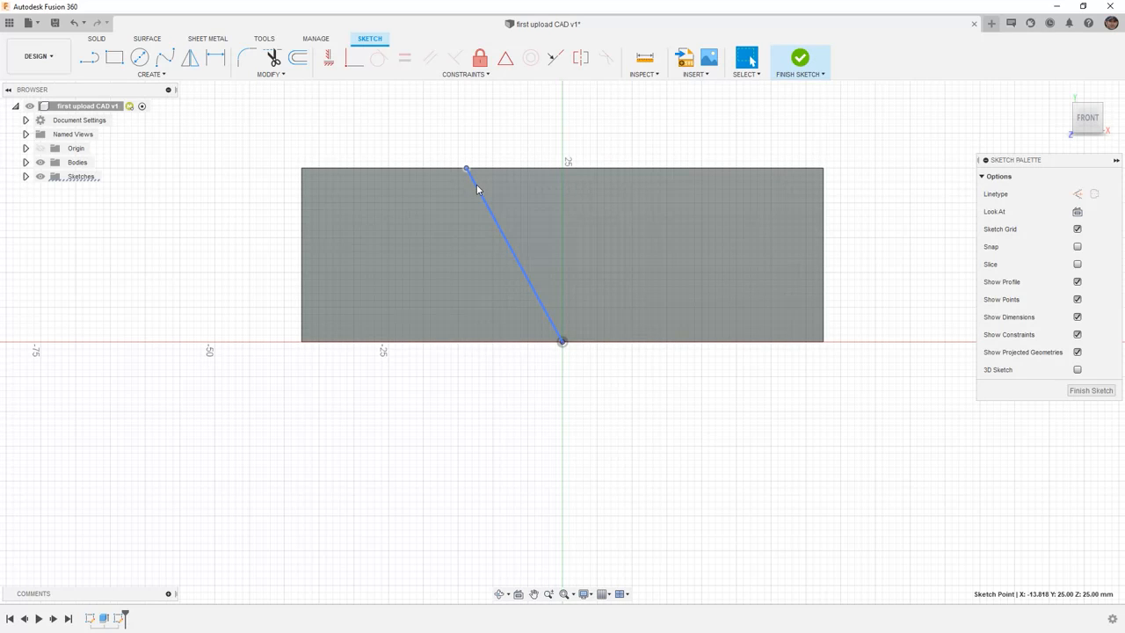
click(448, 191)
click(535, 196)
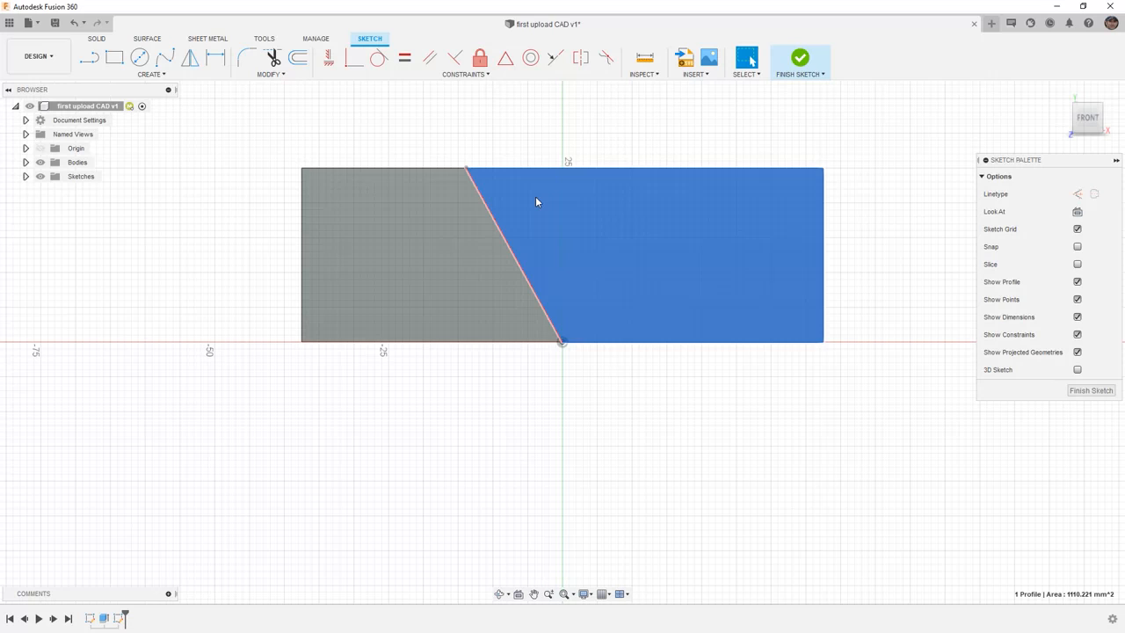
click(483, 130)
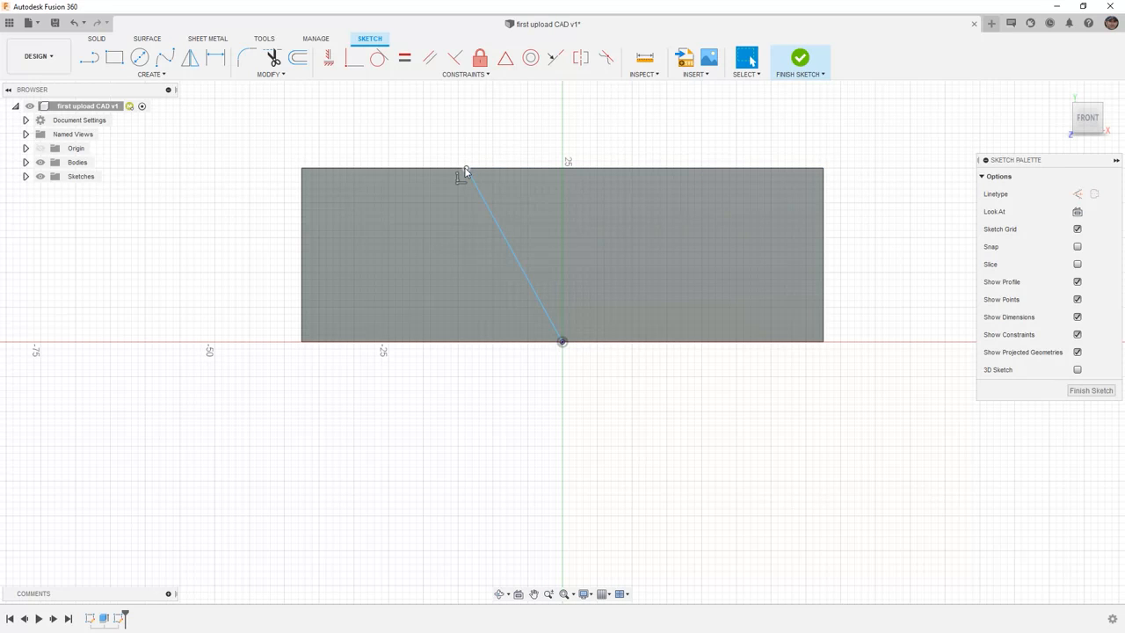
mouse_move(464, 169)
mouse_down()
mouse_move(301, 171)
mouse_move(450, 169)
mouse_up()
click(439, 127)
Dimension the angle between the slanted line and the face's bottom edge as 45°
click(216, 62)
click(508, 267)
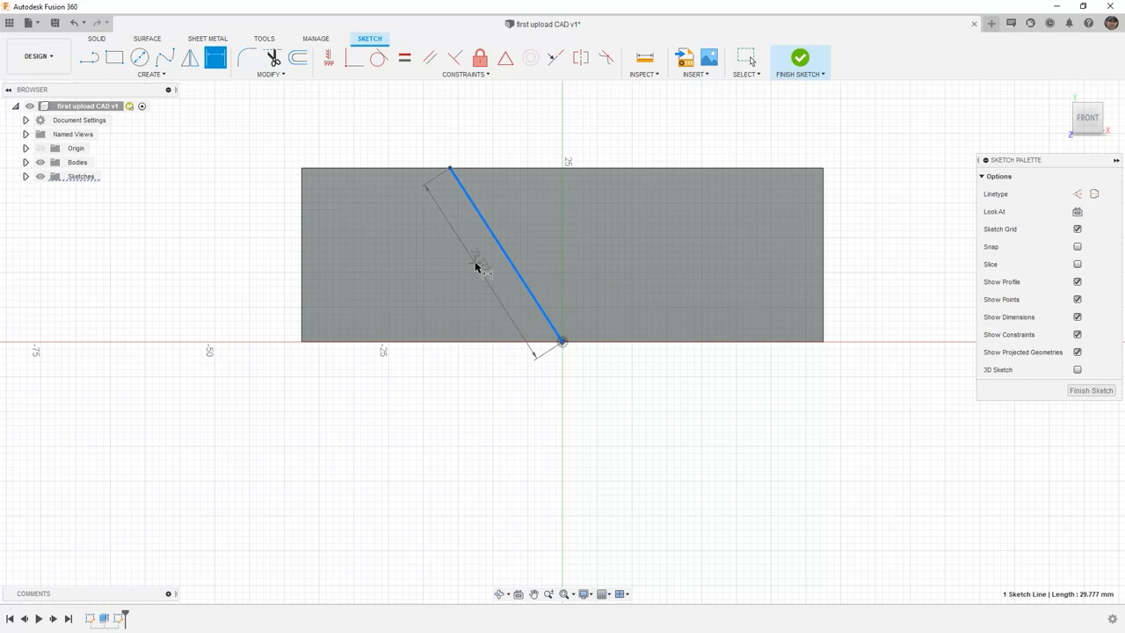
click(478, 341)
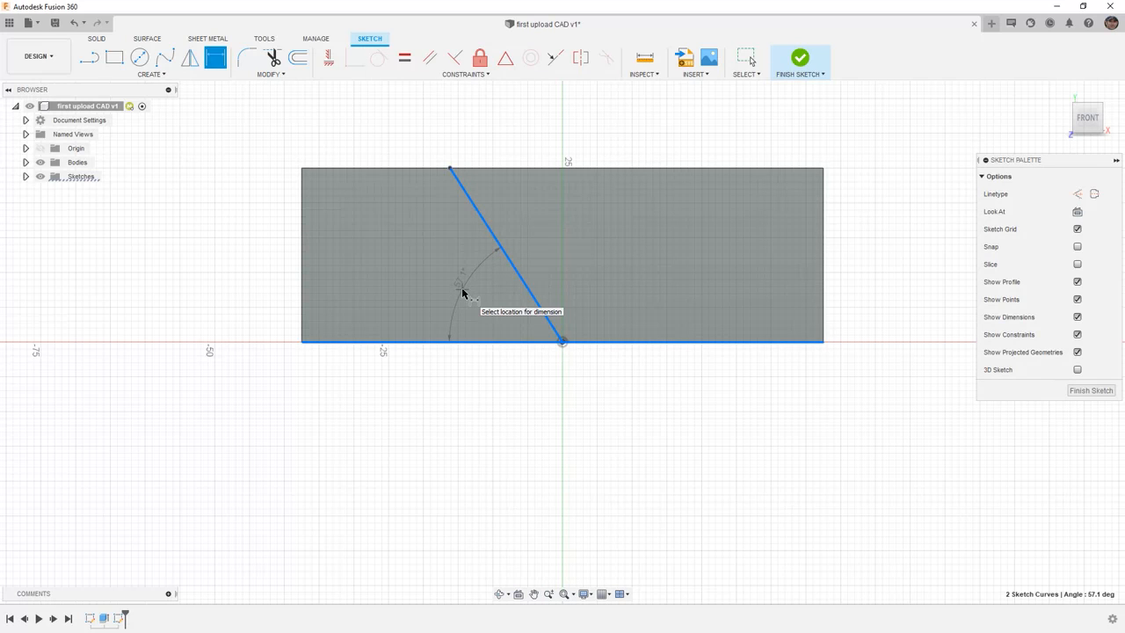
click(463, 292)
text(45)
key(Return)
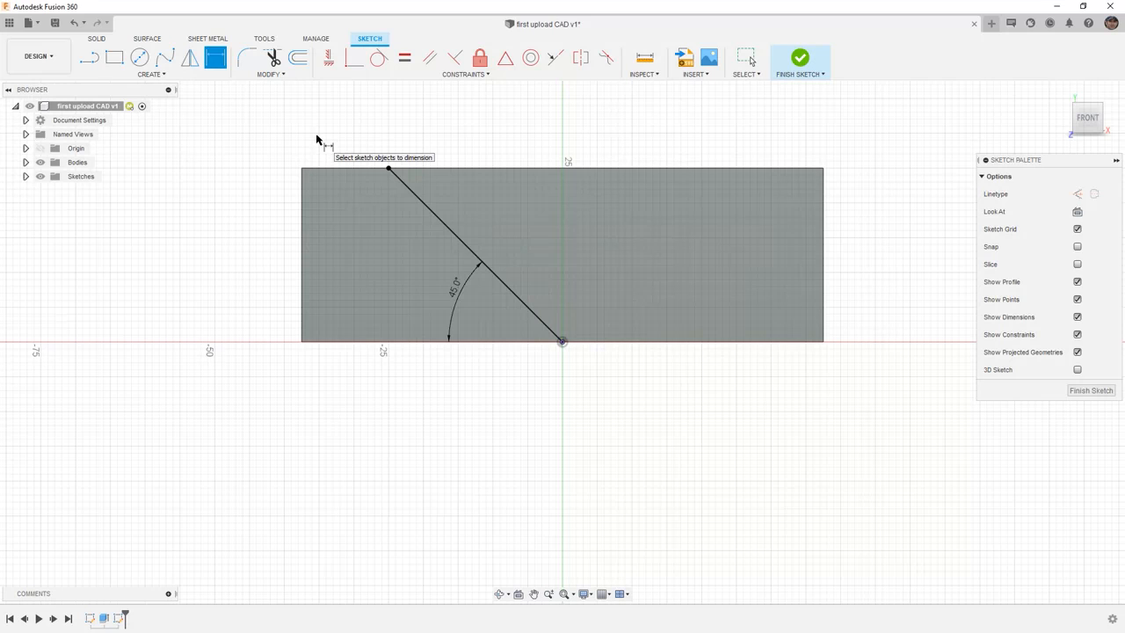
key(Escape)
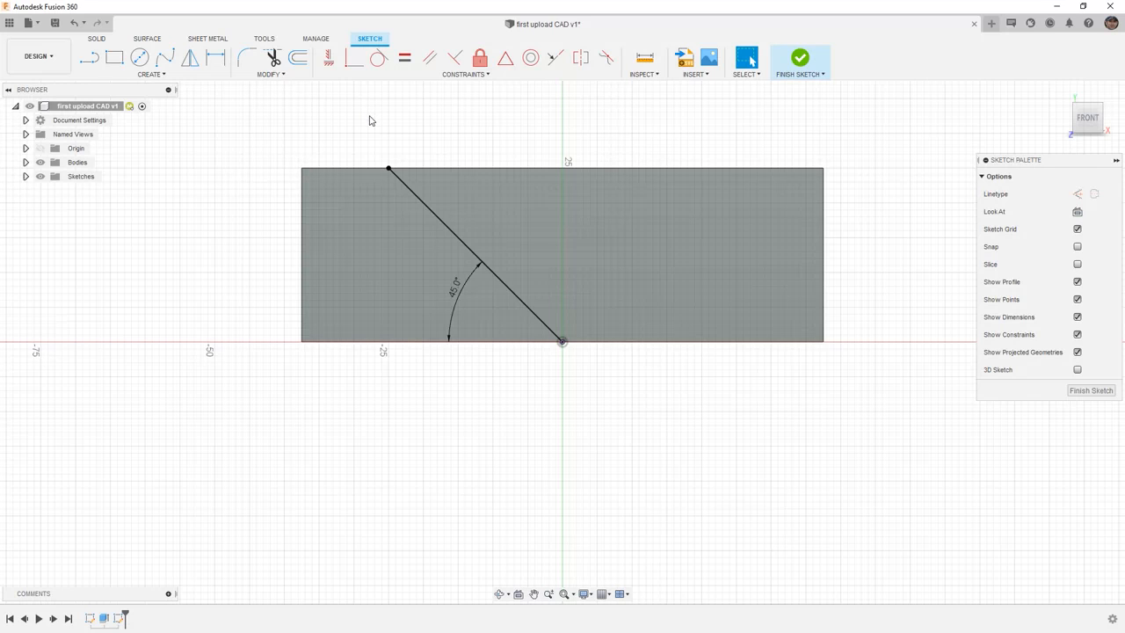
Sketch a 3-point arc from the slanted line's upper end, tangent to it, ending beyond the face's left edge
click(181, 74)
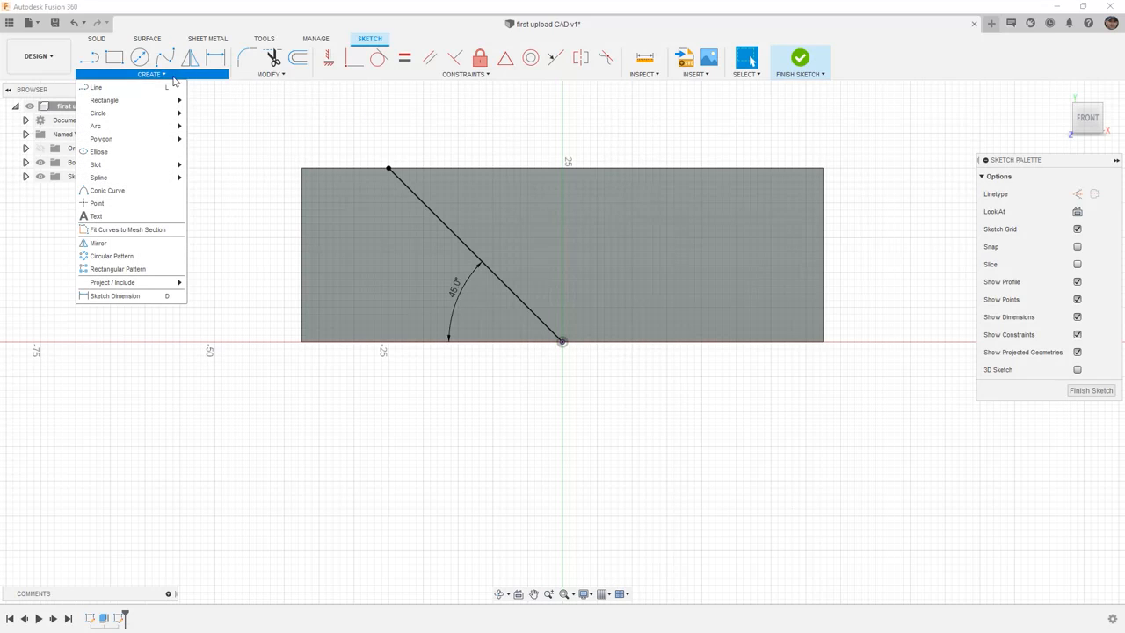
mouse_move(146, 127)
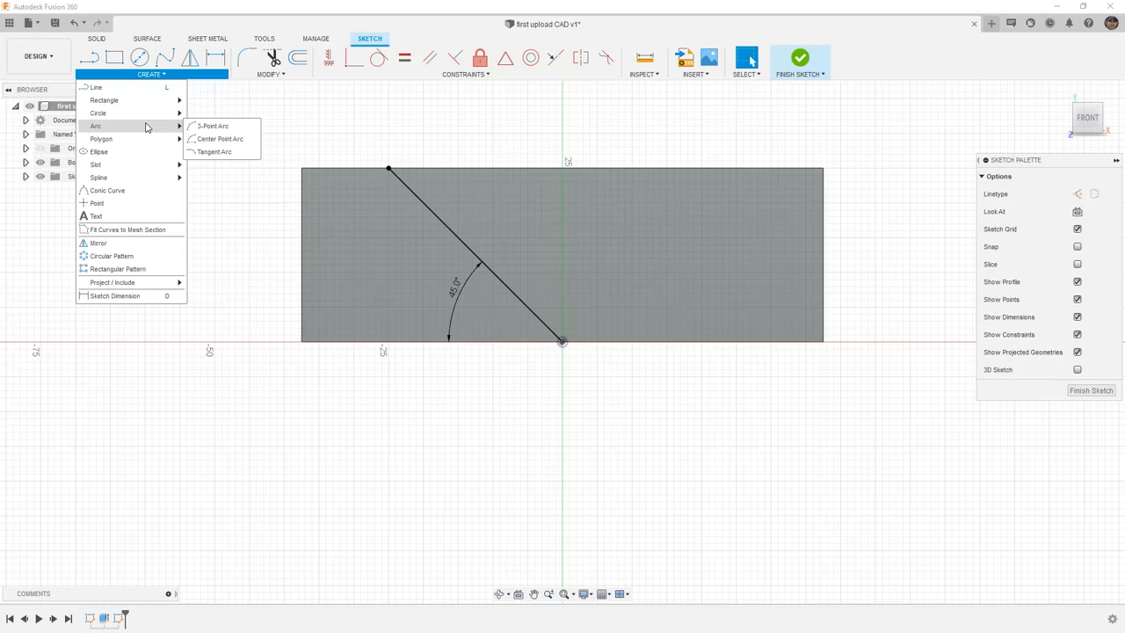
click(212, 126)
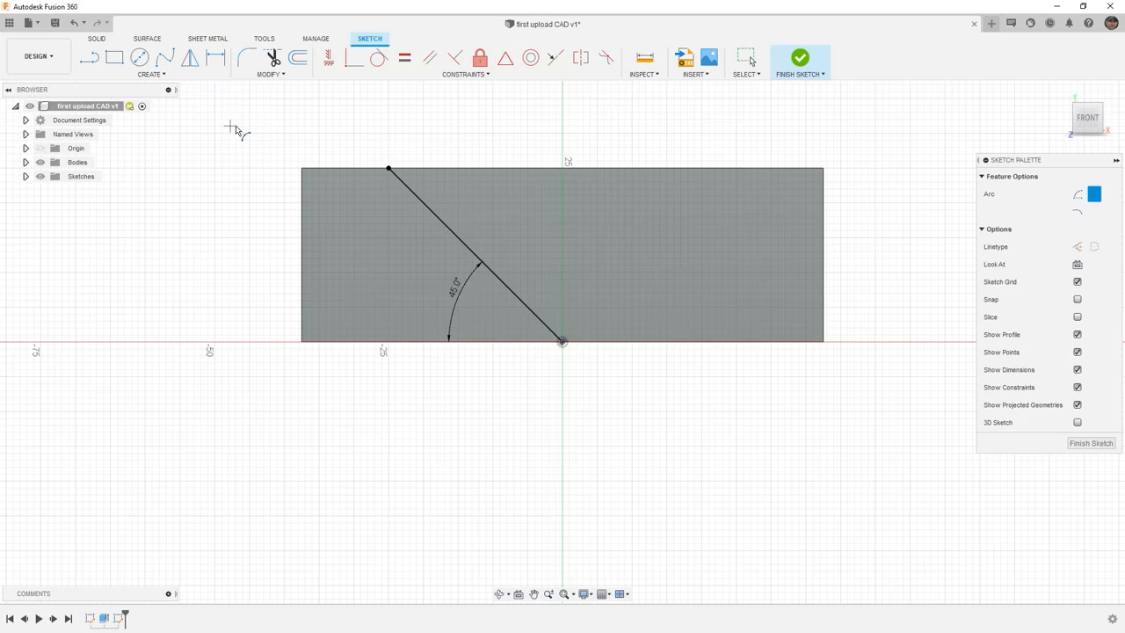
click(389, 168)
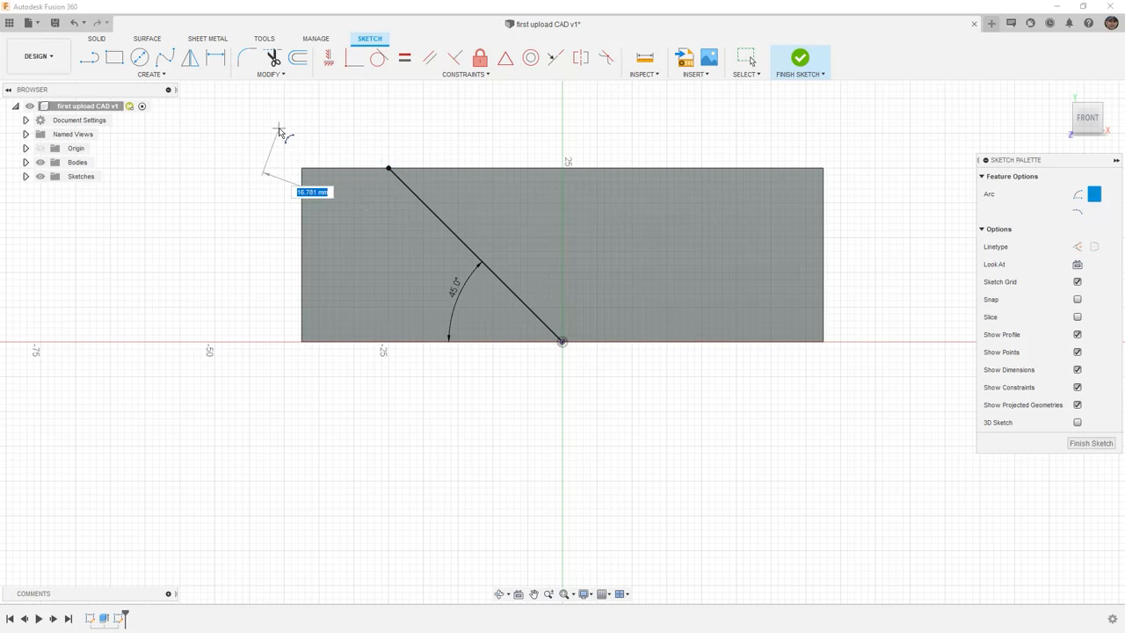
click(215, 237)
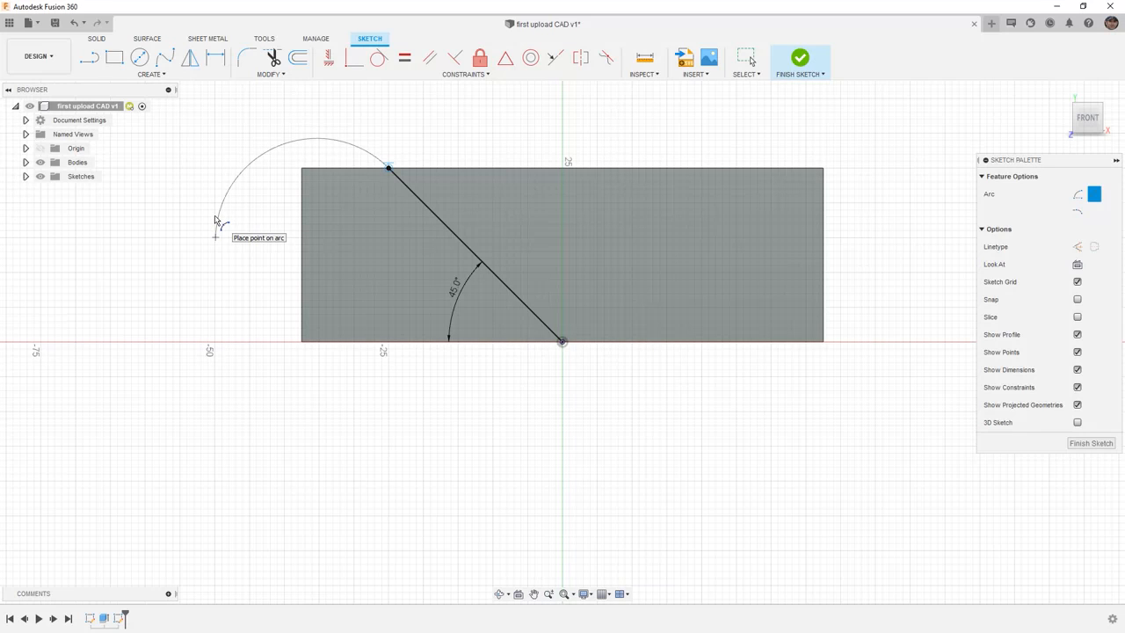
click(215, 220)
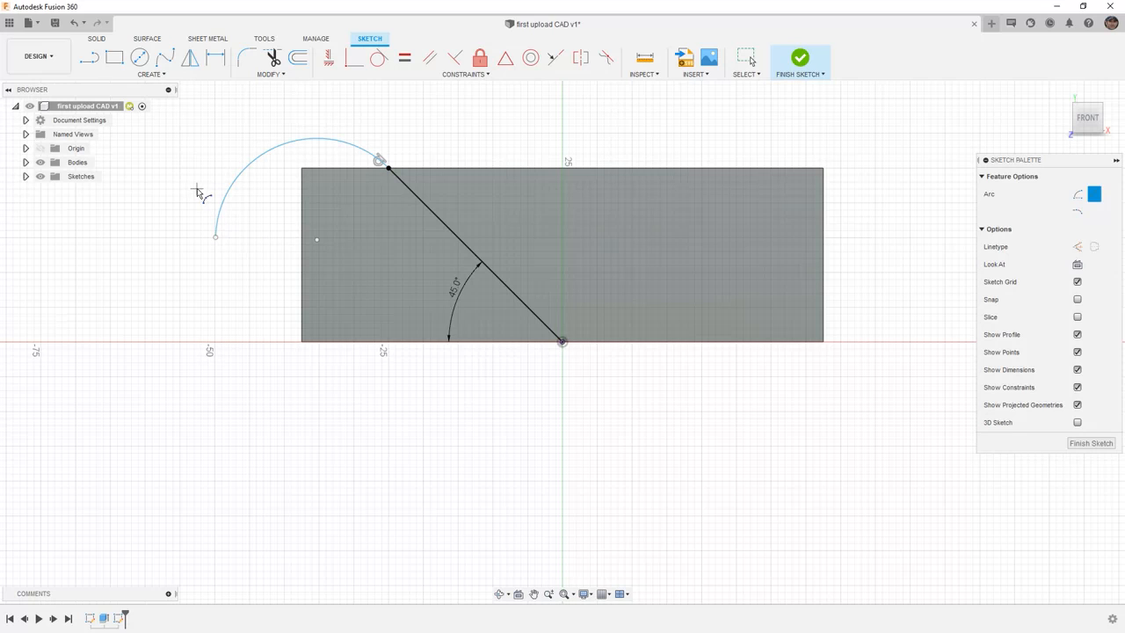
key(Escape)
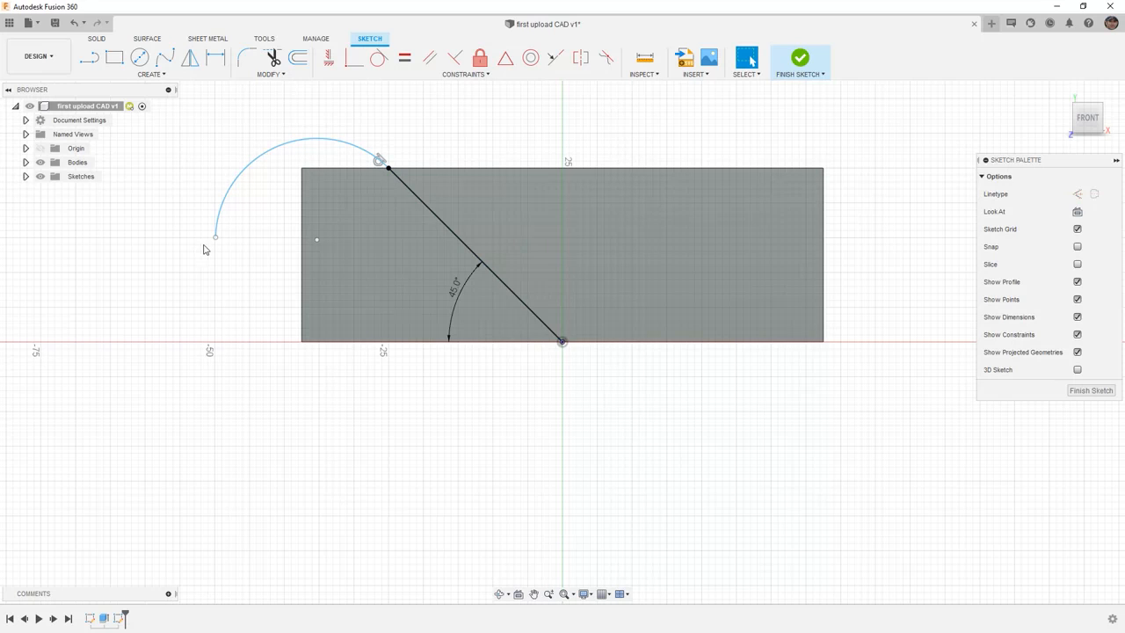
Reposition the arc's free endpoint higher and farther from the box, and select the arc's center point
drag(215, 237, 202, 145)
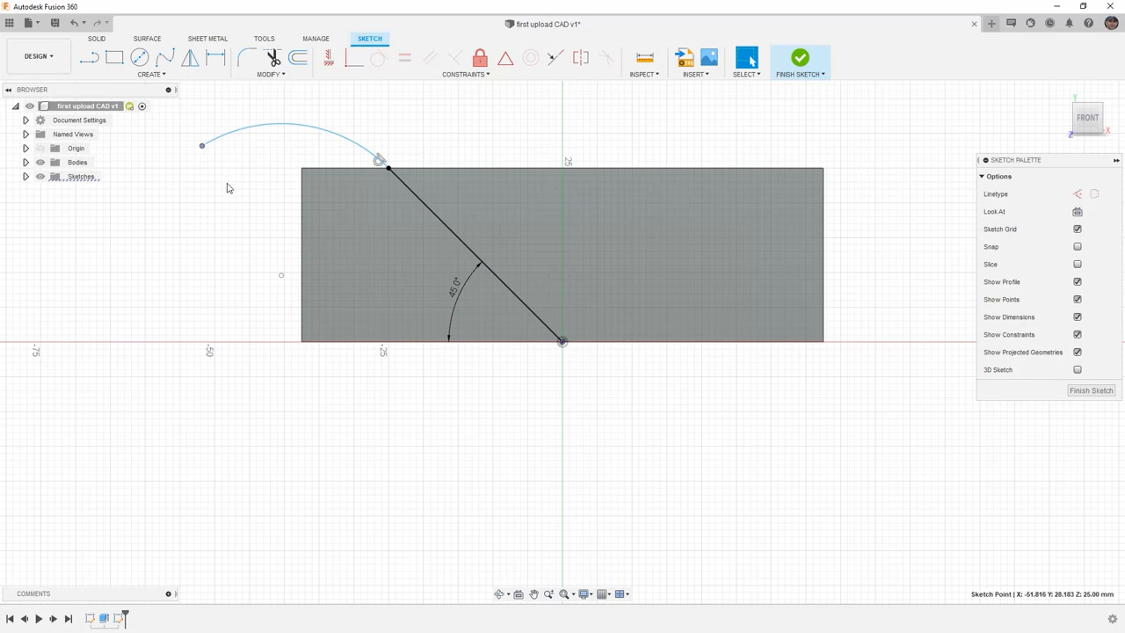
mouse_move(202, 149)
mouse_down()
mouse_move(175, 178)
mouse_move(182, 159)
mouse_up()
click(283, 280)
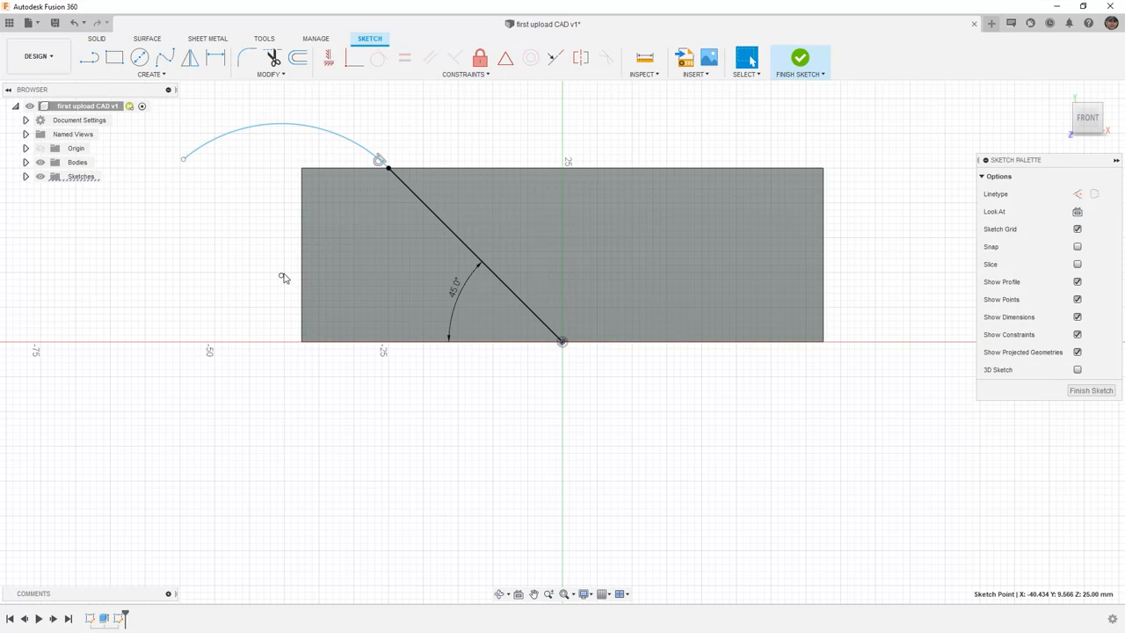
Constrain the arc's center point to the midpoint of the face's left edge
click(505, 59)
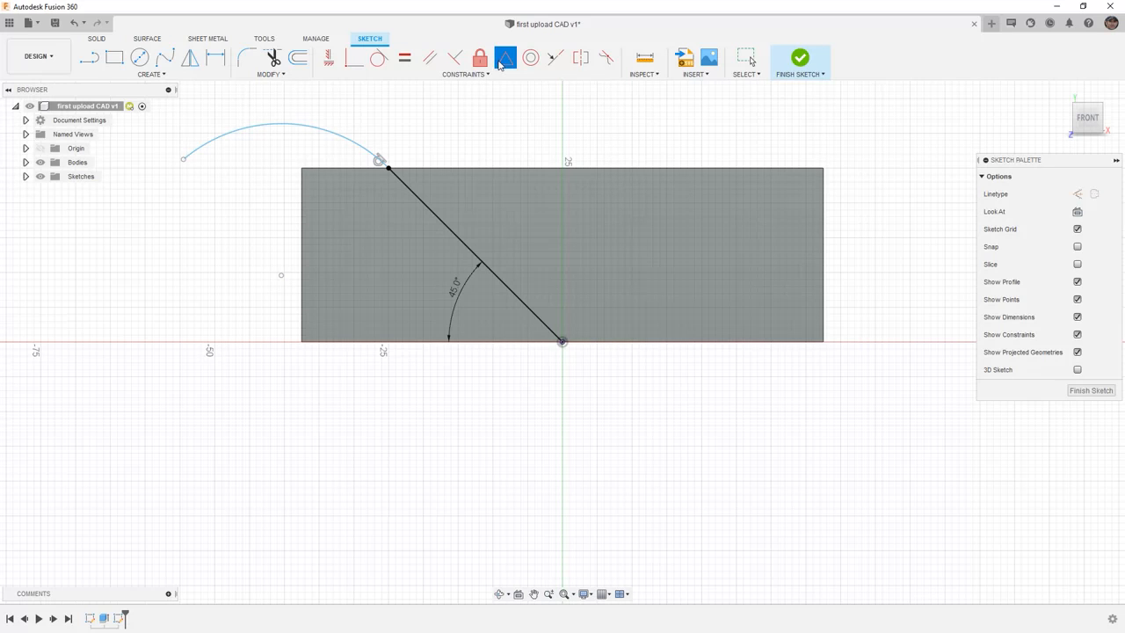
click(281, 276)
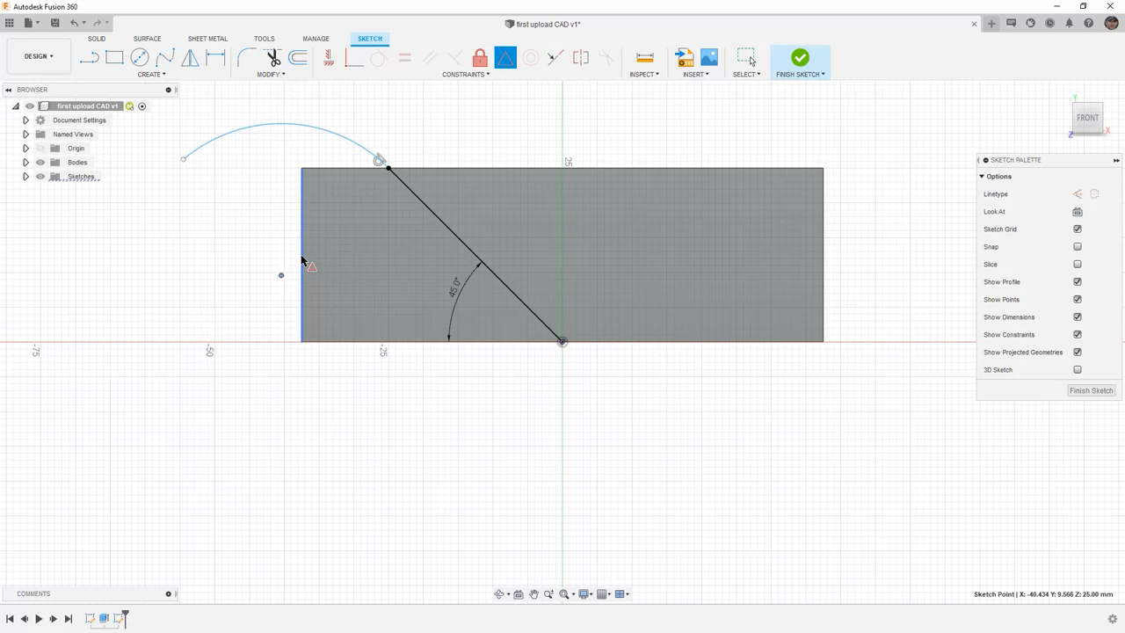
click(301, 258)
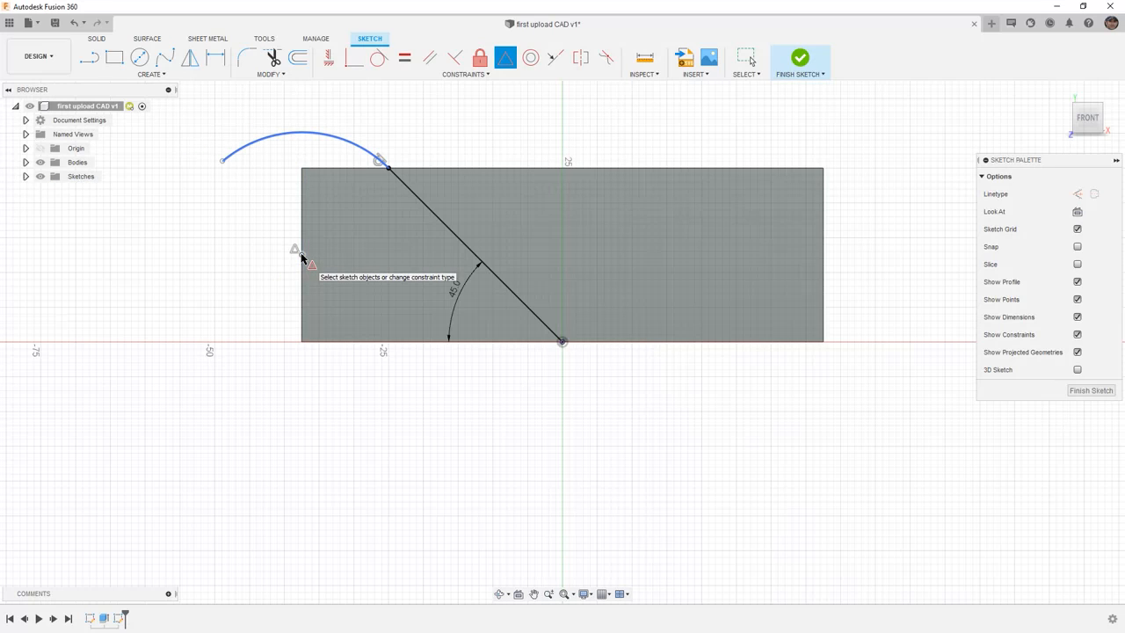
key(Escape)
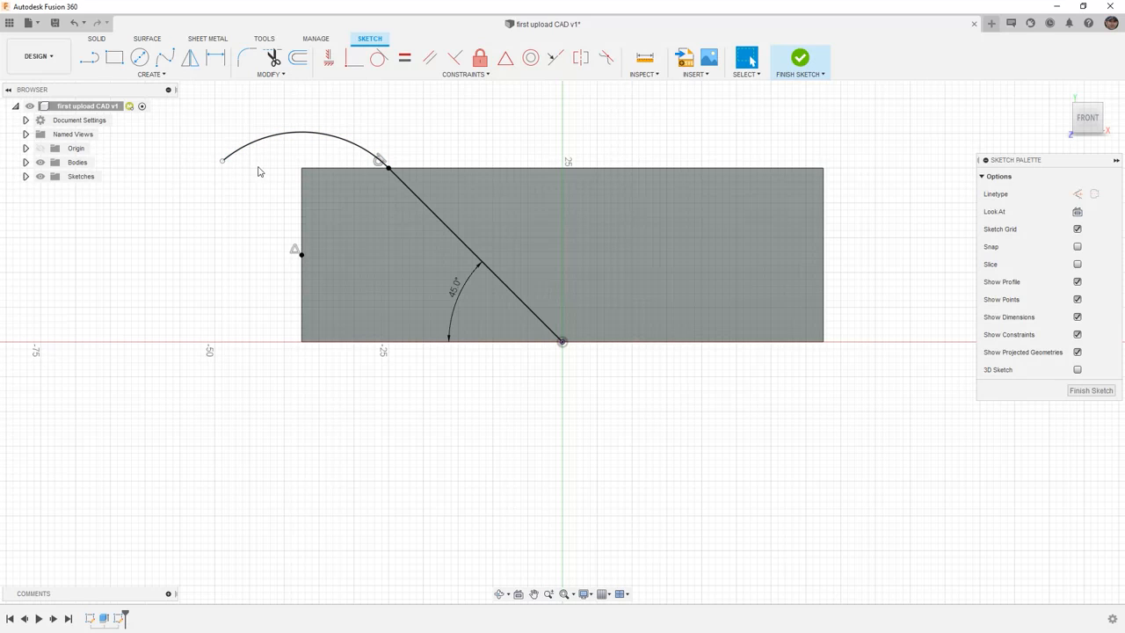
Swing the arc's free endpoint around below the box and make it coincident with the face's bottom edge
drag(224, 166, 208, 229)
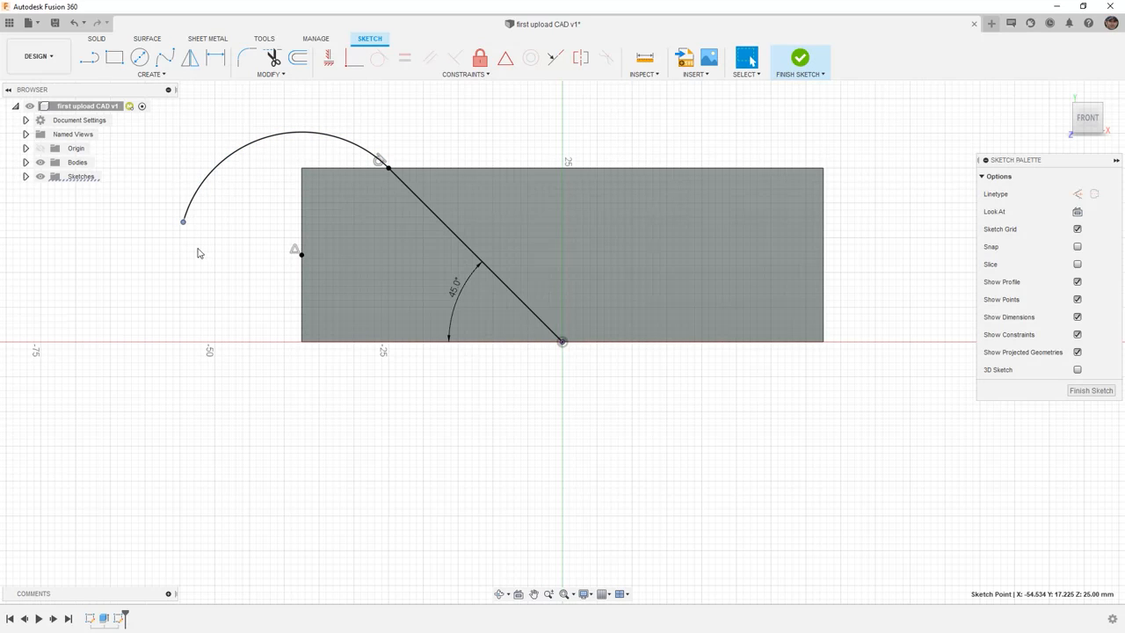
drag(197, 254, 403, 322)
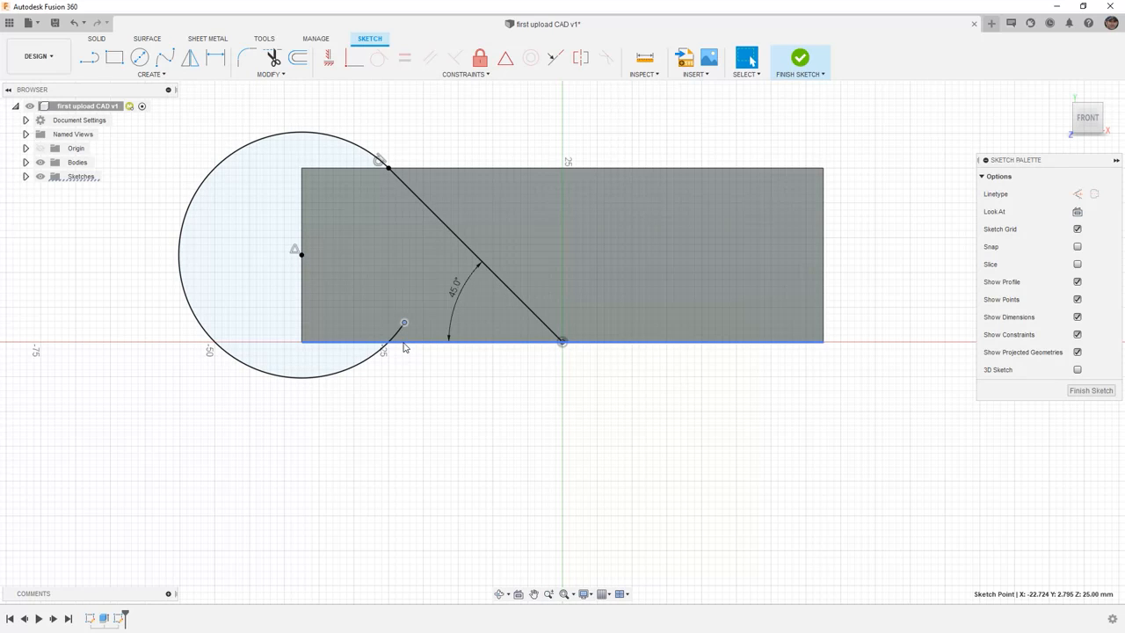
ctrl+click(408, 343)
click(352, 64)
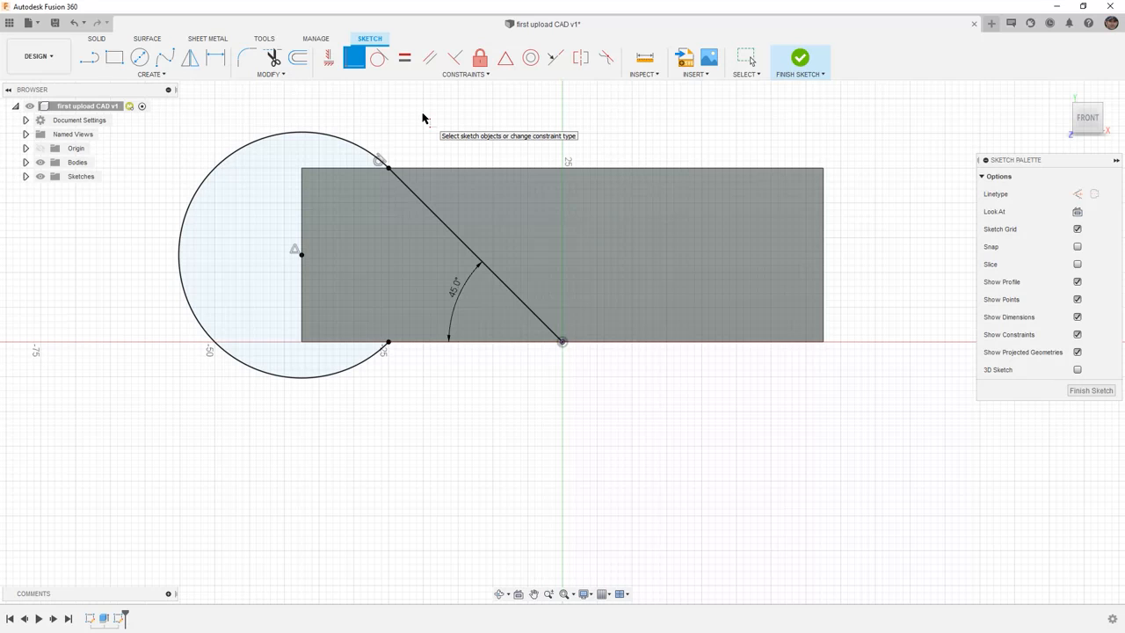
Sketch a 25 mm diameter circle centered on the front face's upper-right corner
click(139, 59)
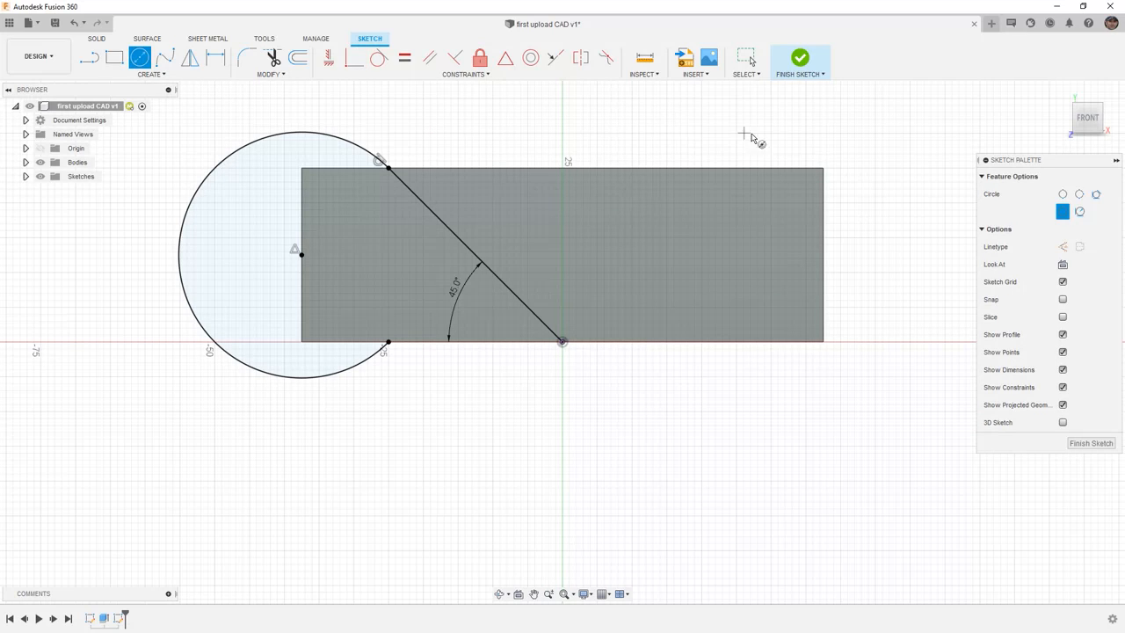
click(823, 168)
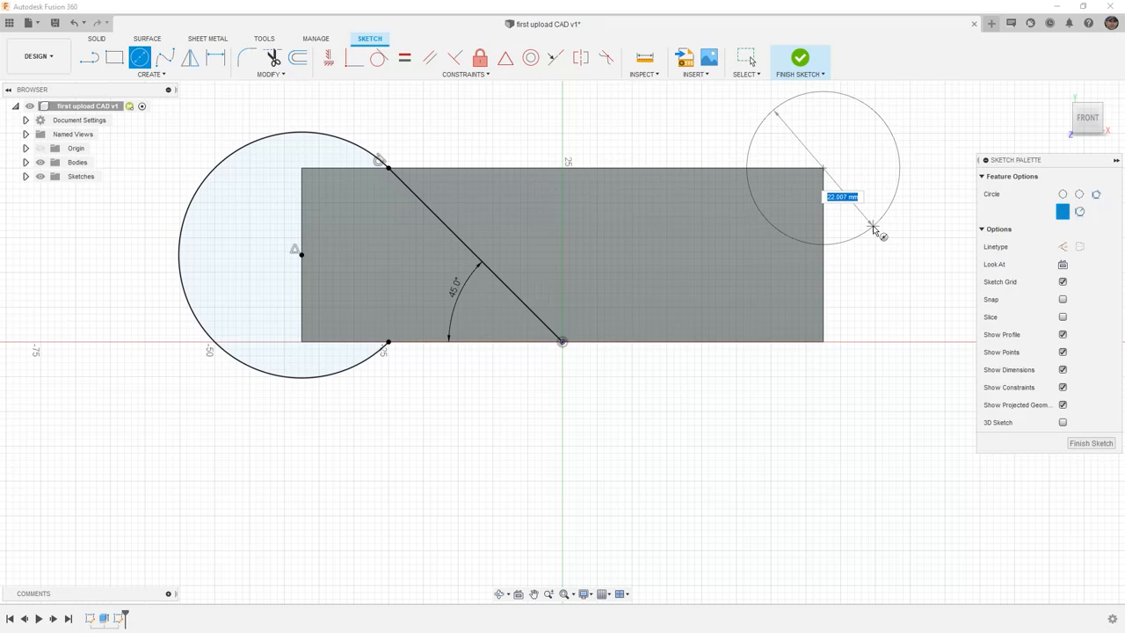
text(25)
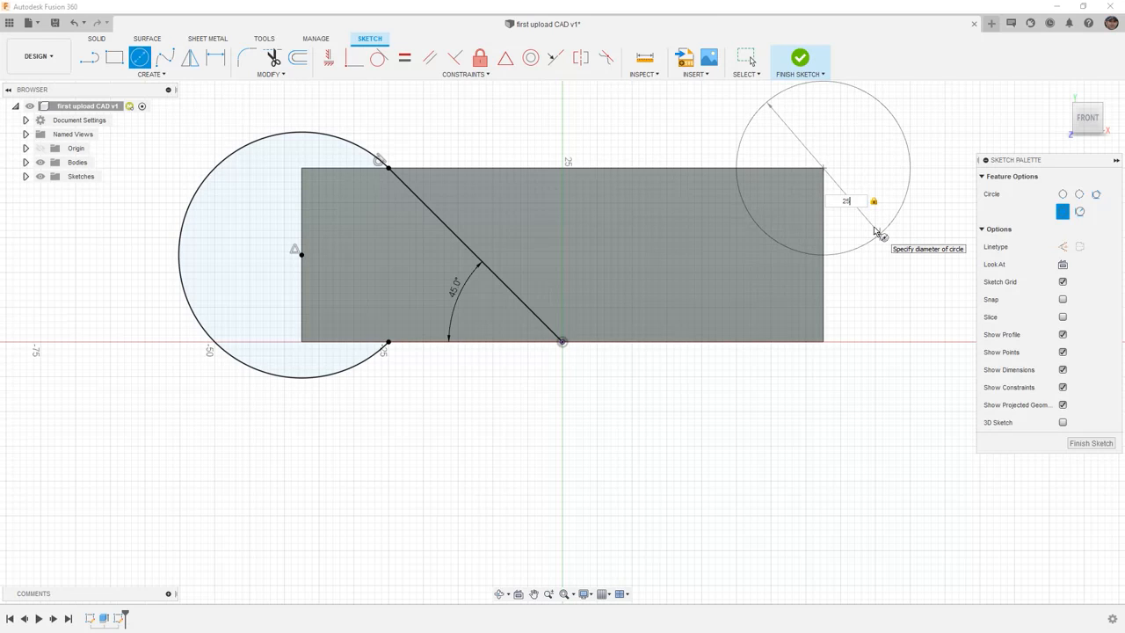
key(Return)
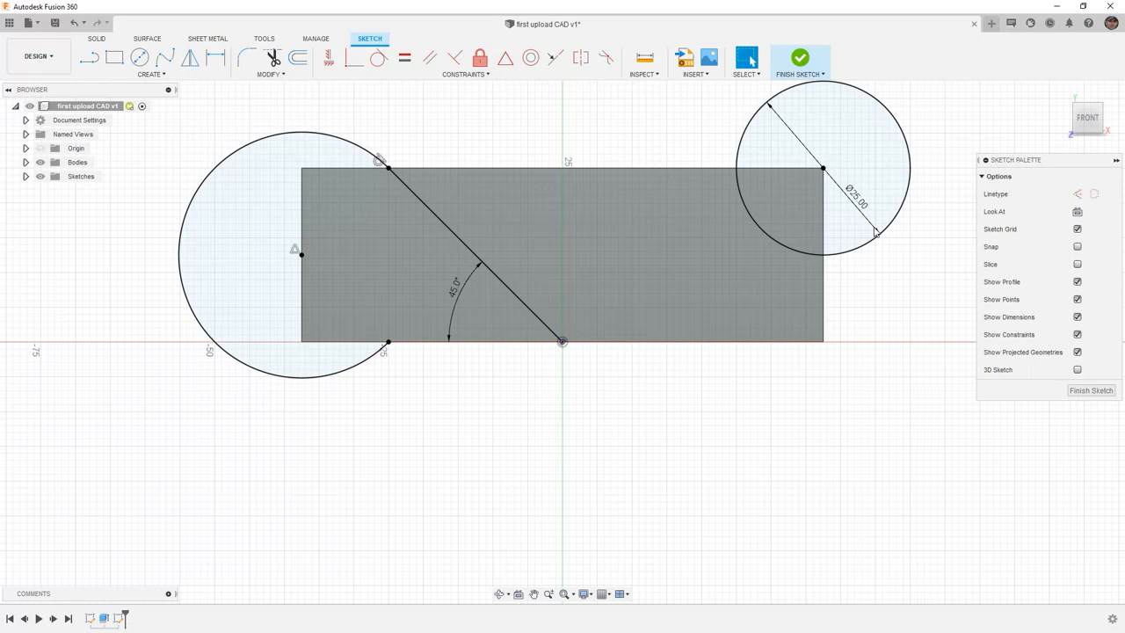
Finish the front-face sketch and hide Sketch2
scroll(876, 231, down, 2)
middle_drag(874, 264, 801, 358)
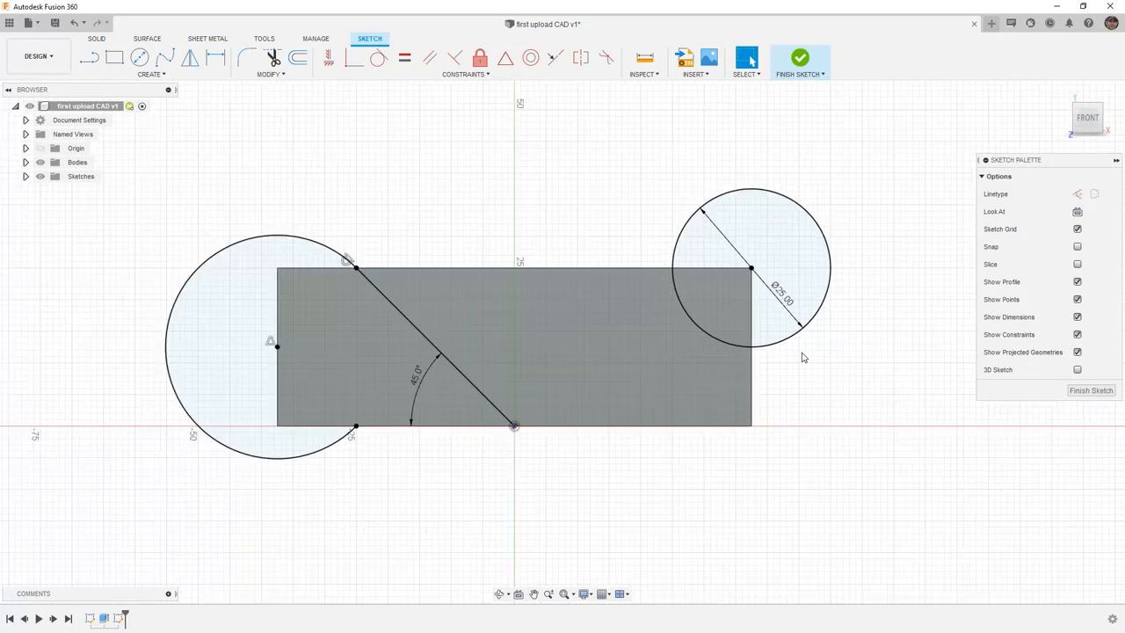
scroll(801, 358, down, 2)
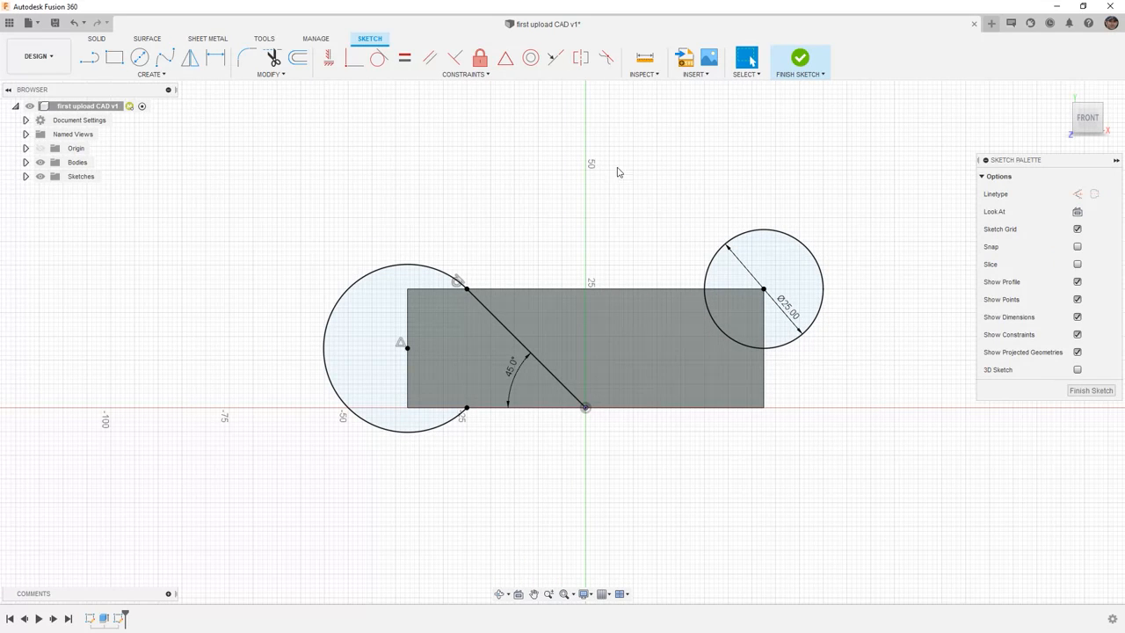
click(796, 62)
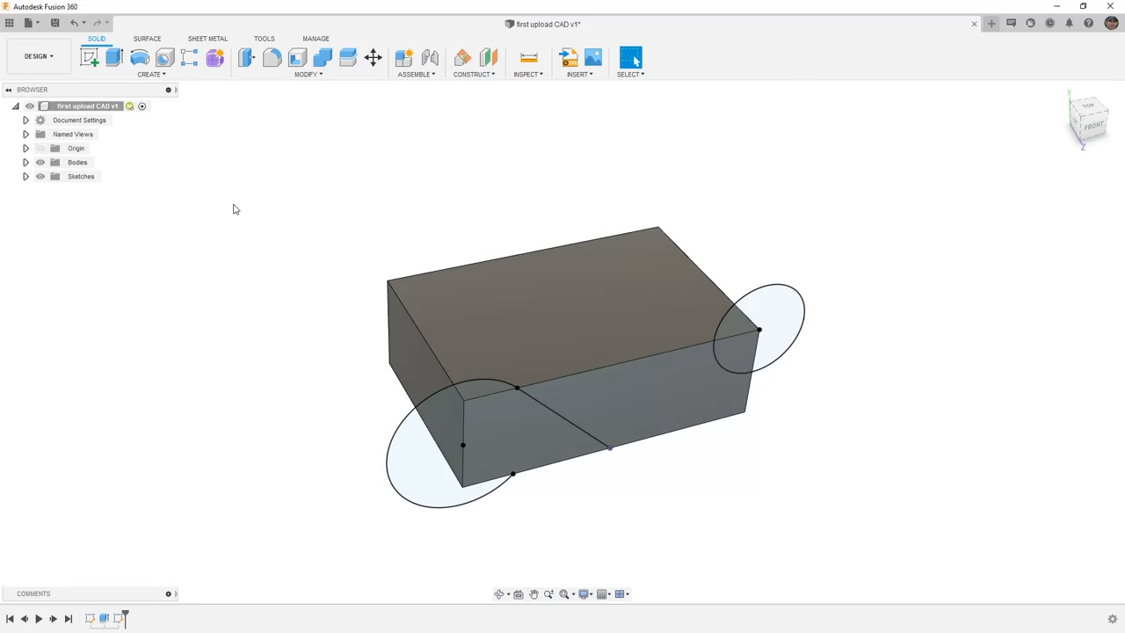
click(25, 177)
click(51, 204)
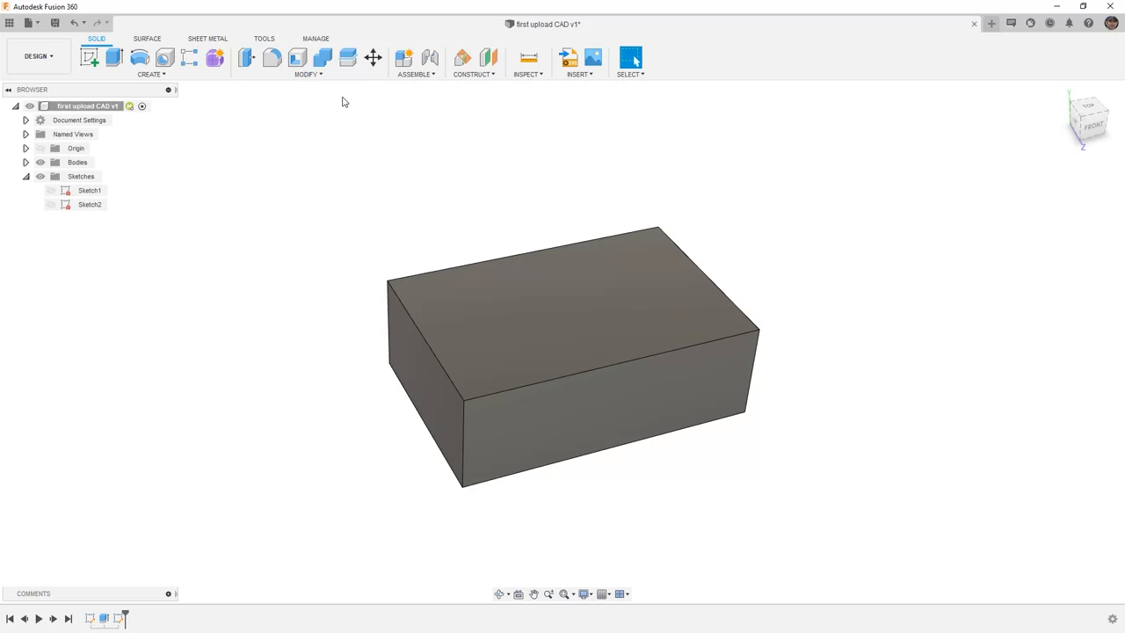
Examine the design's model parameters, including the dimensions listed under Sketch2
click(320, 76)
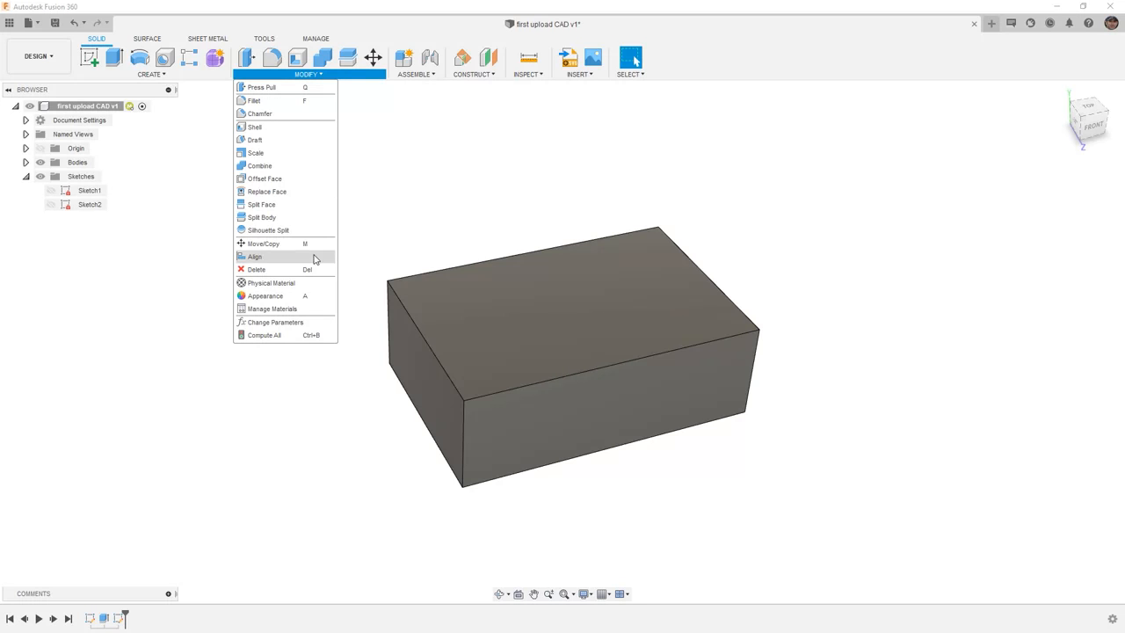
click(302, 322)
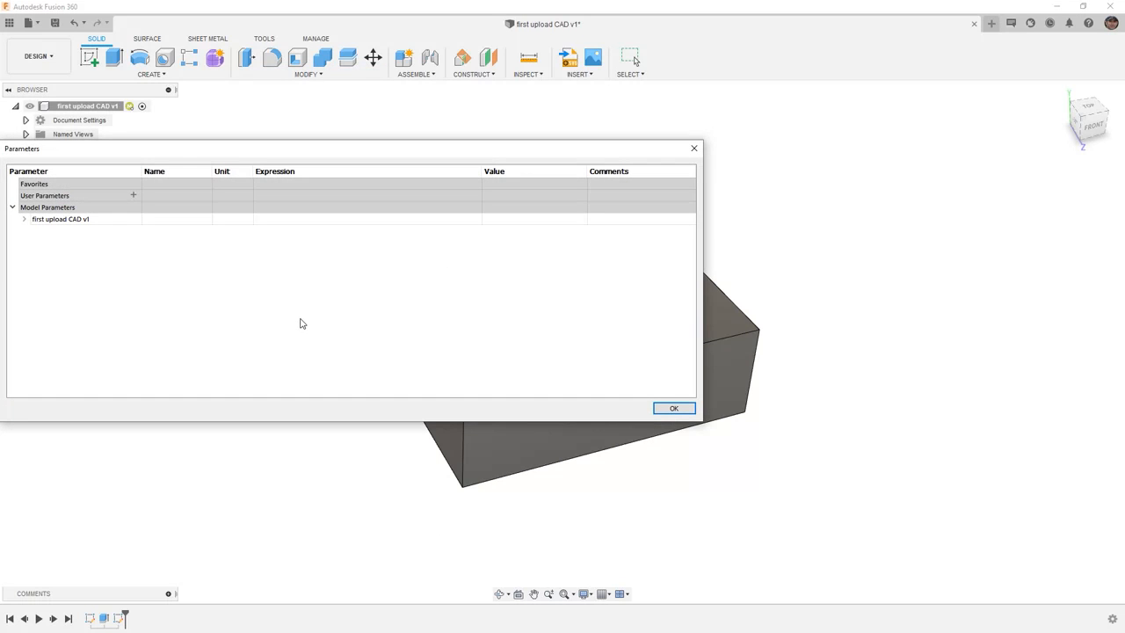
drag(296, 150, 521, 137)
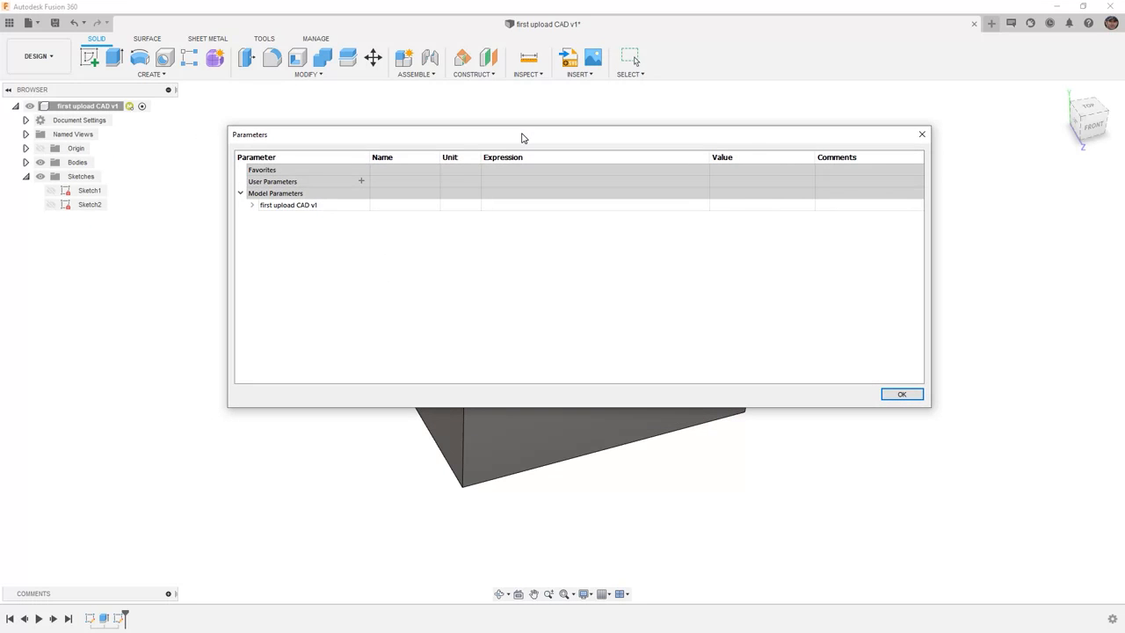
click(251, 206)
click(264, 240)
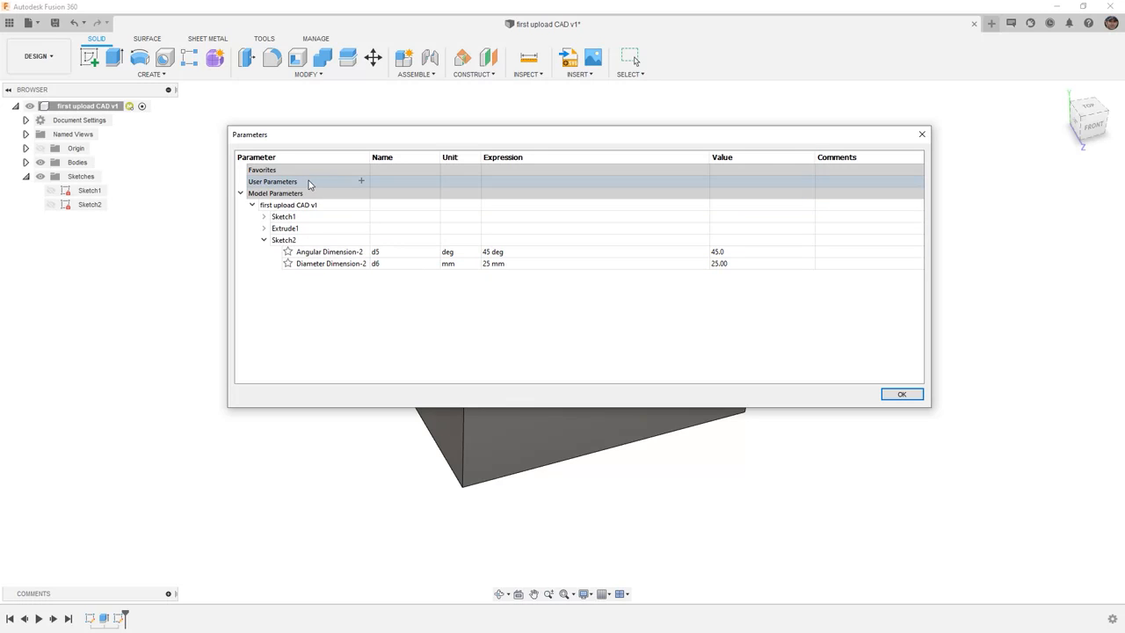
Add a user parameter named HoleDia in mm with the expression 35, and close the parameters
click(360, 181)
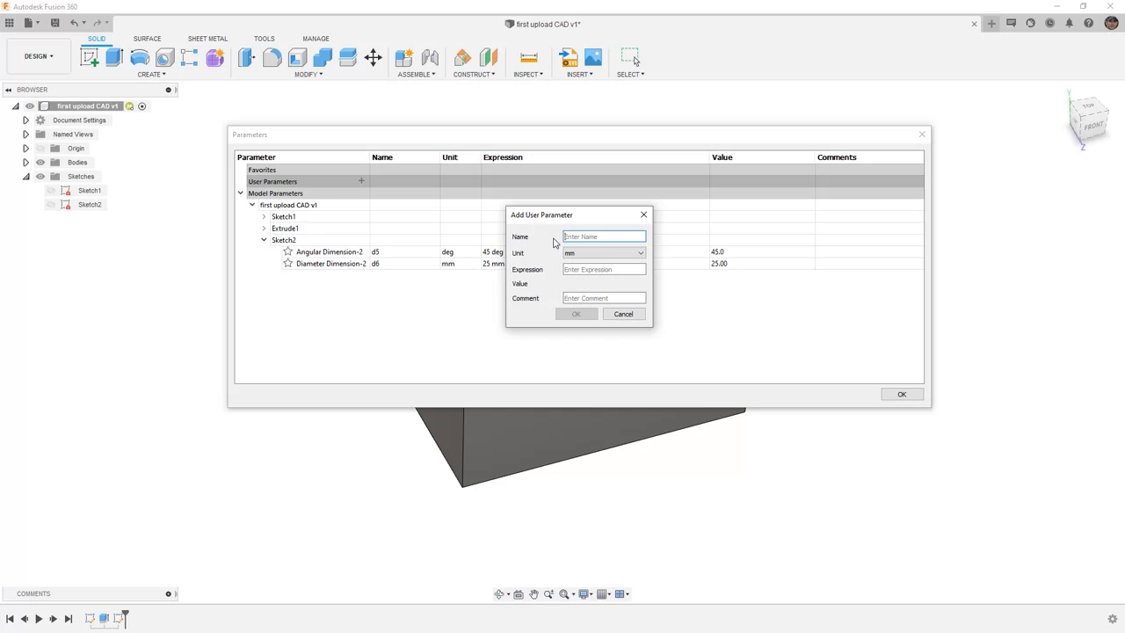
text(d)
click(596, 270)
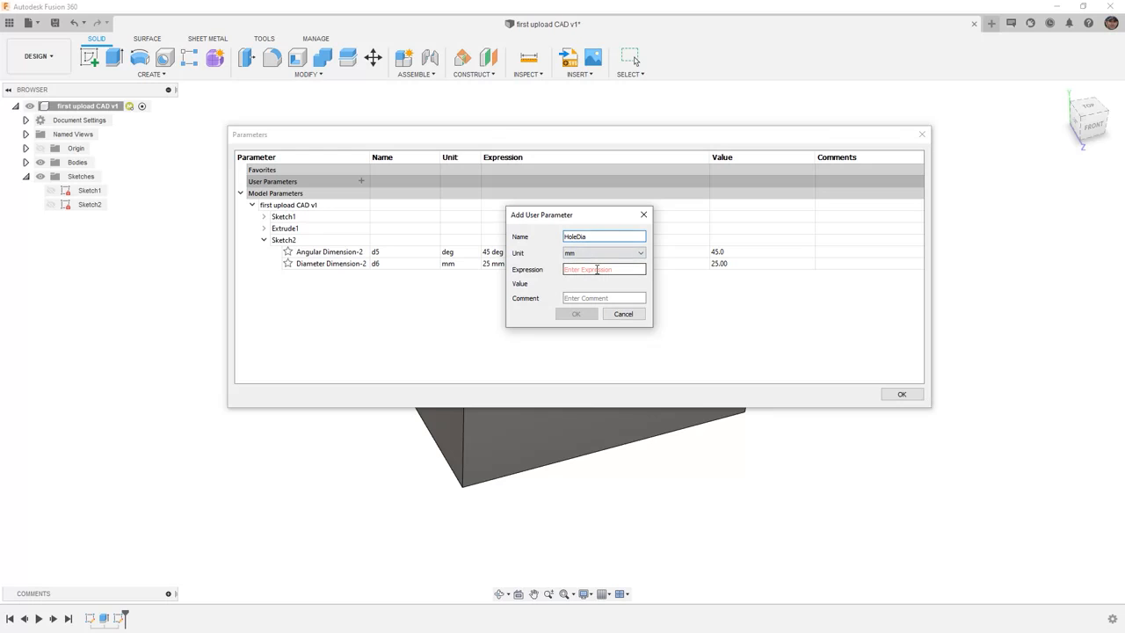
text(35)
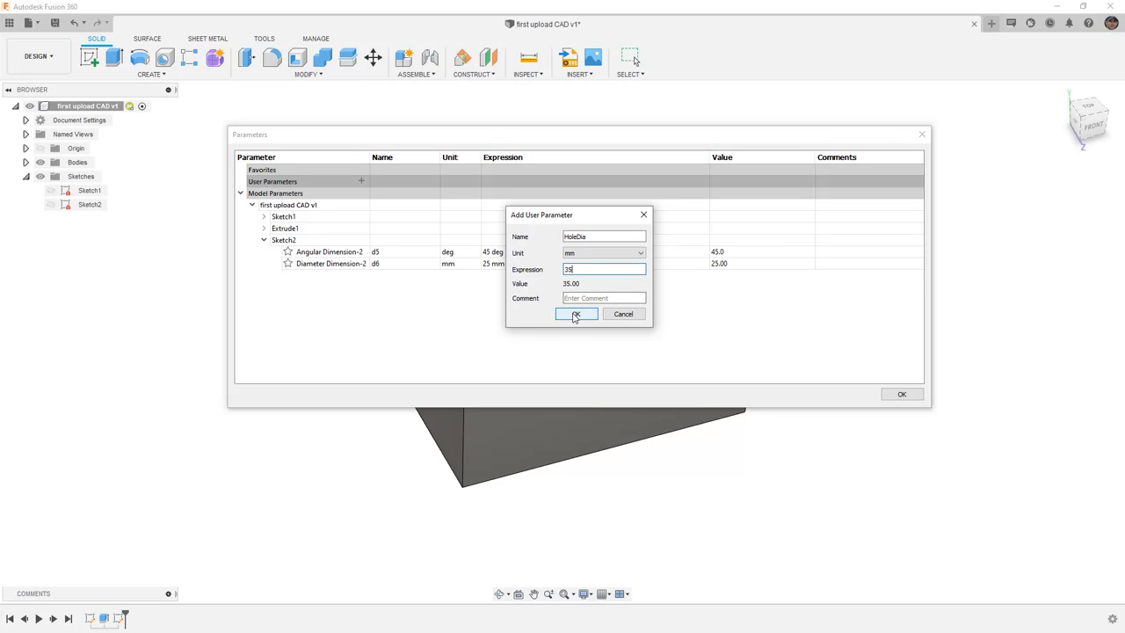
click(575, 314)
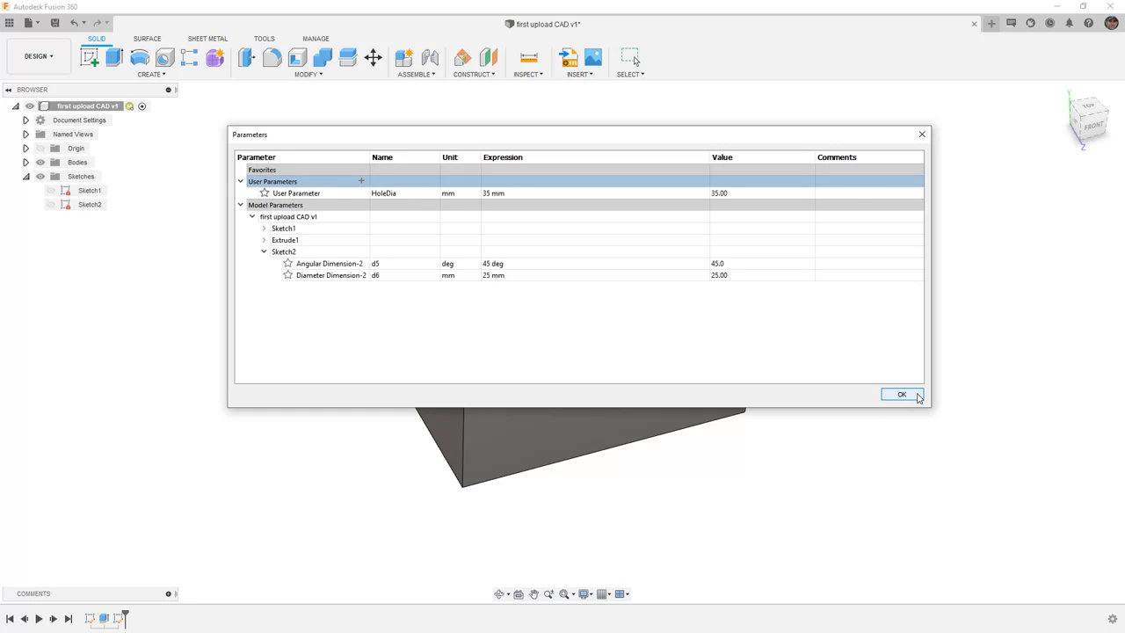
click(916, 395)
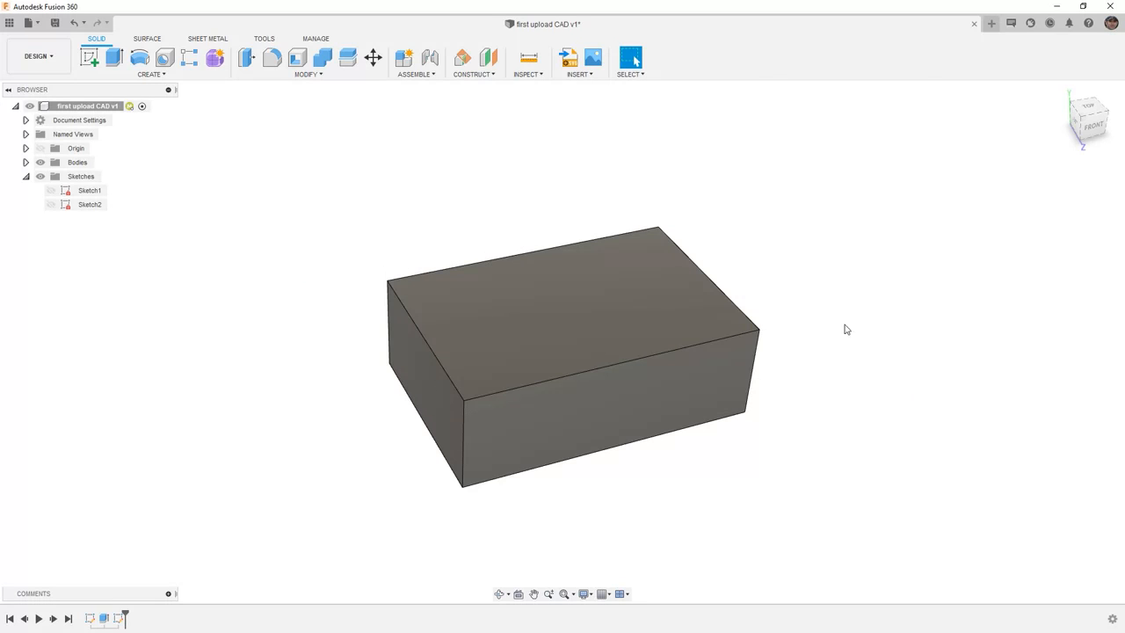
Sketch an origin-centered circle on the box's top face with the HoleDia parameter as its diameter, and finish the sketch
click(617, 280)
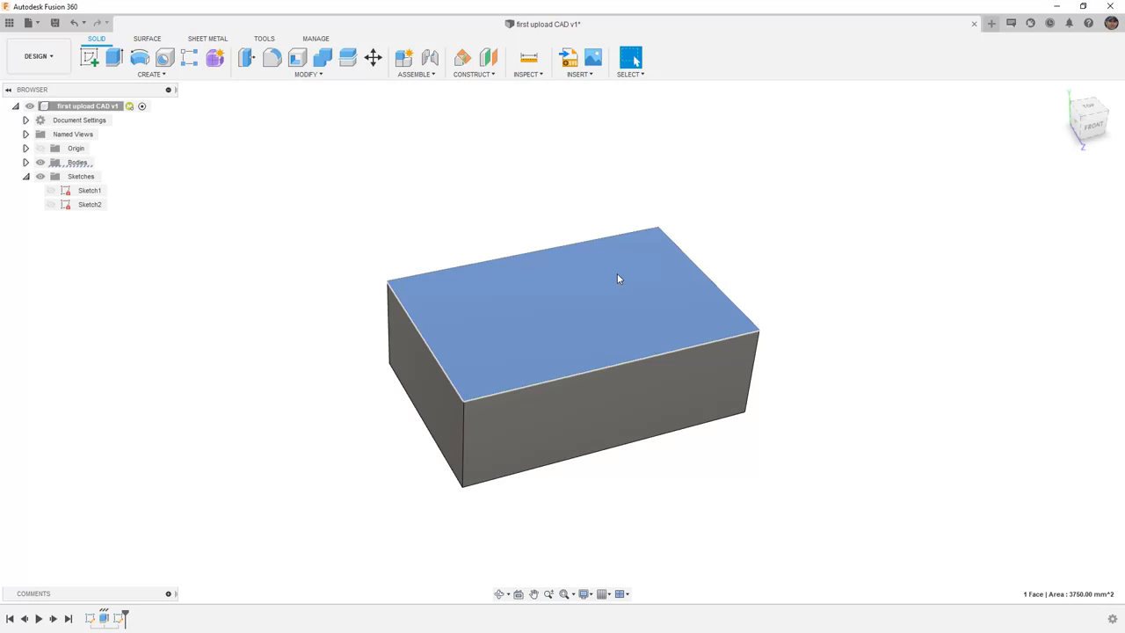
right_click(617, 278)
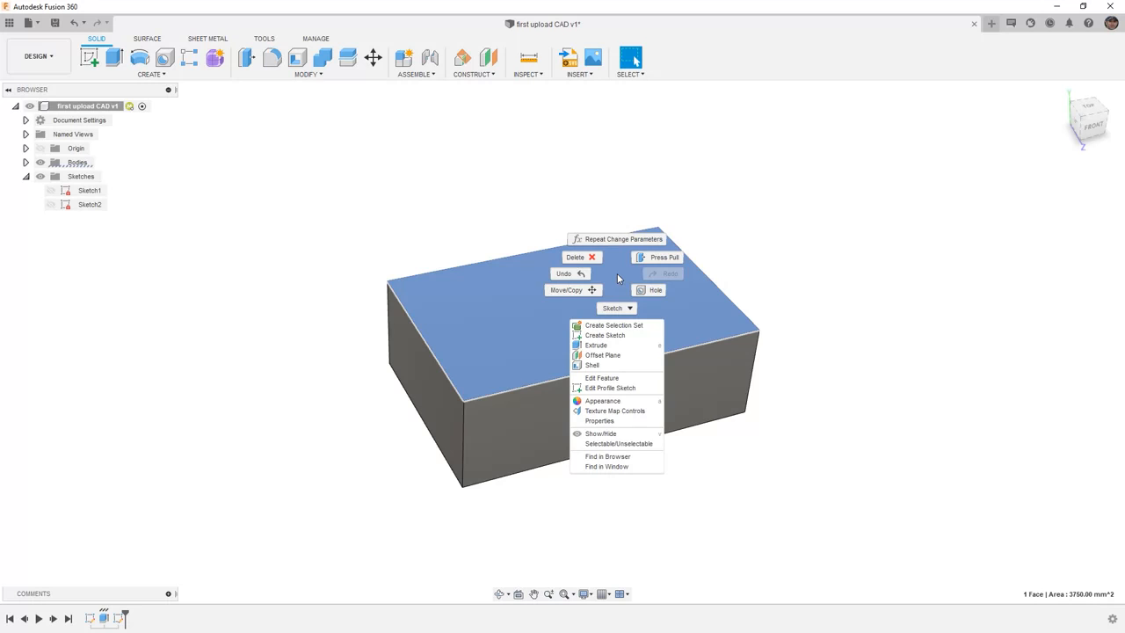
click(619, 335)
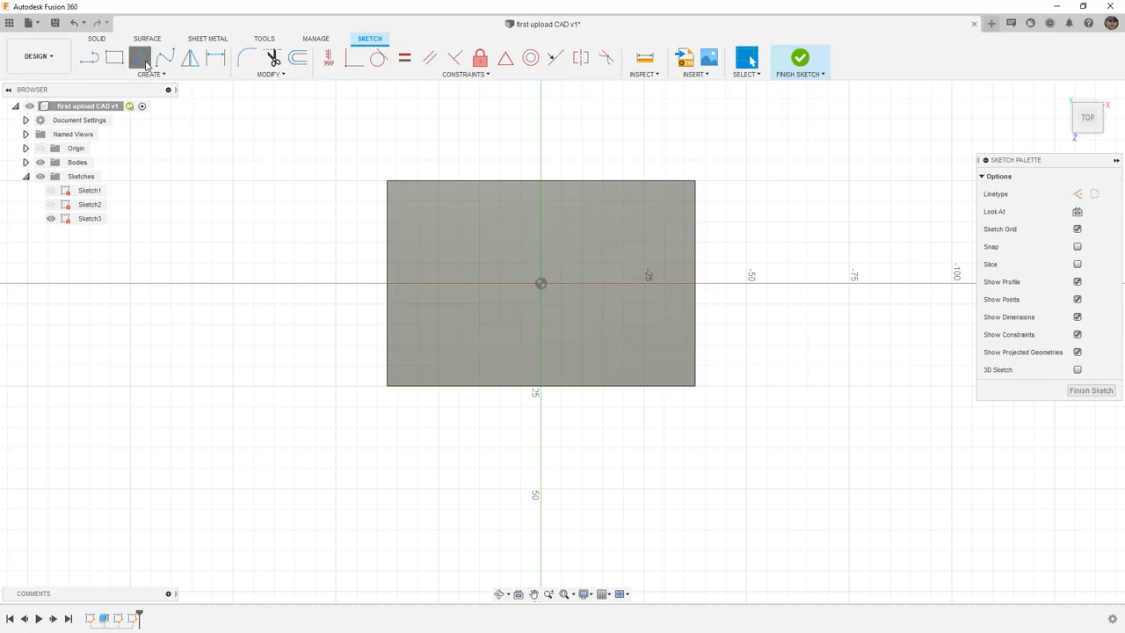
click(145, 62)
click(540, 286)
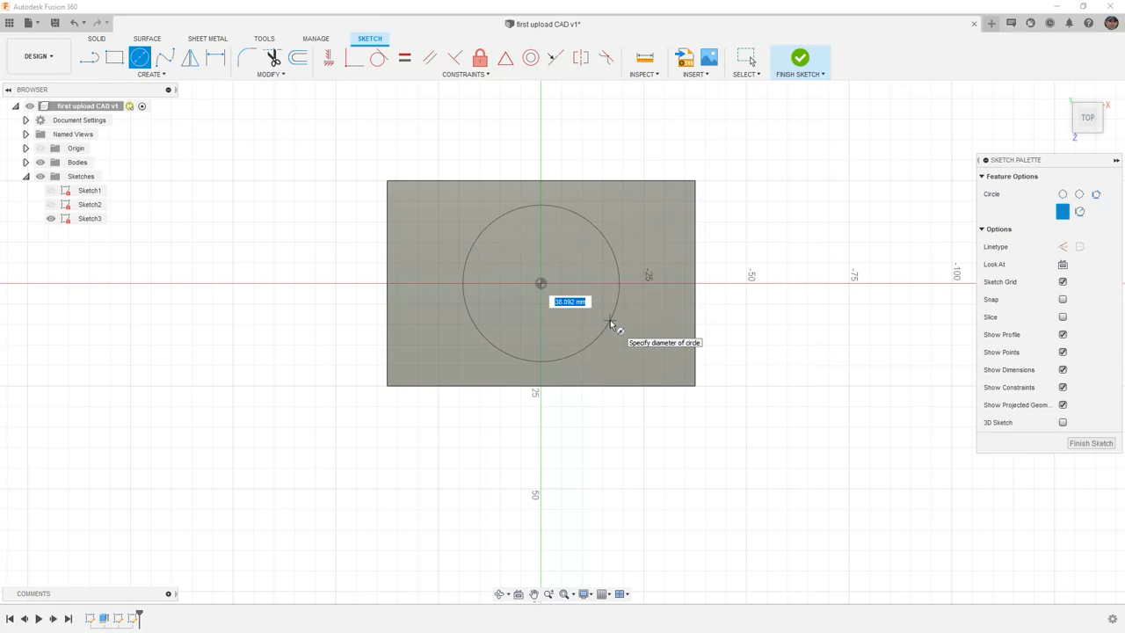
text(h)
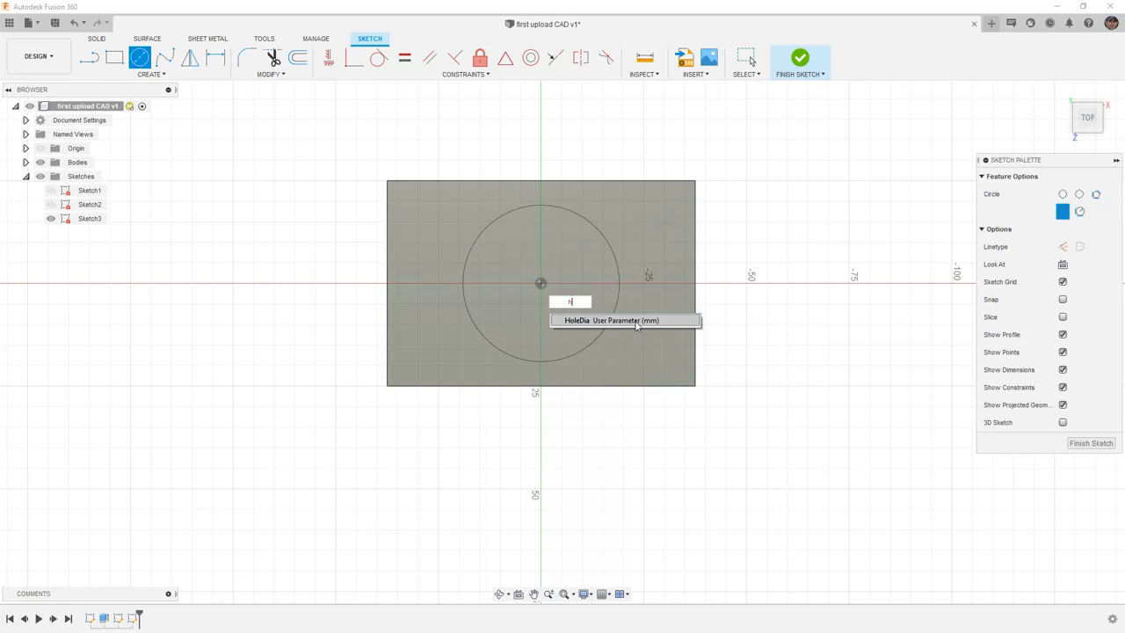
click(636, 322)
key(Tab)
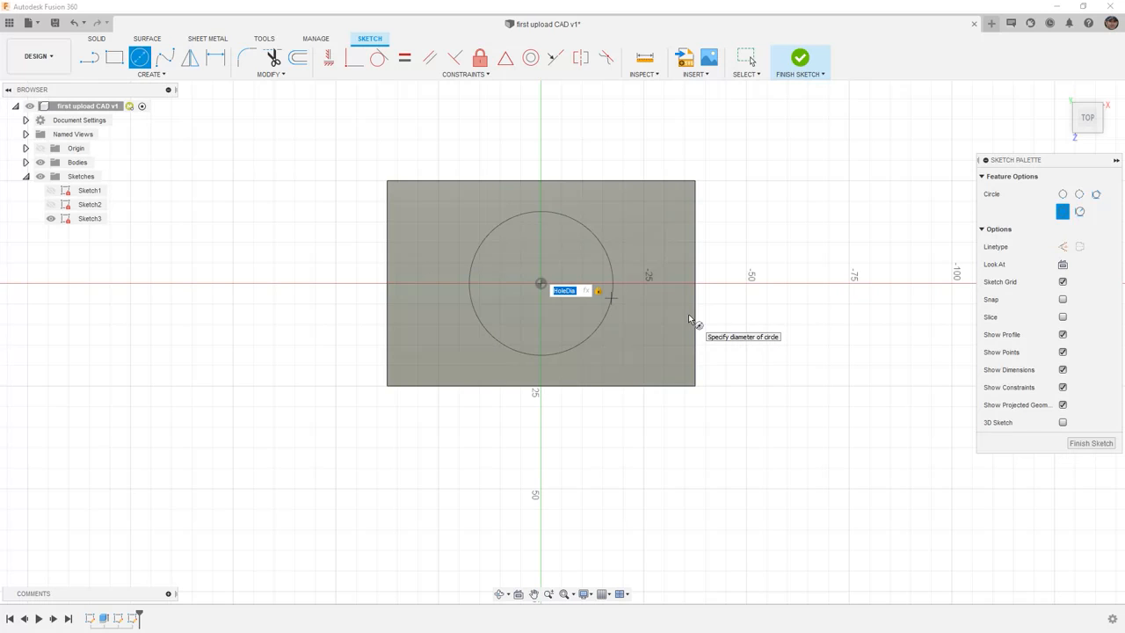
key(Return)
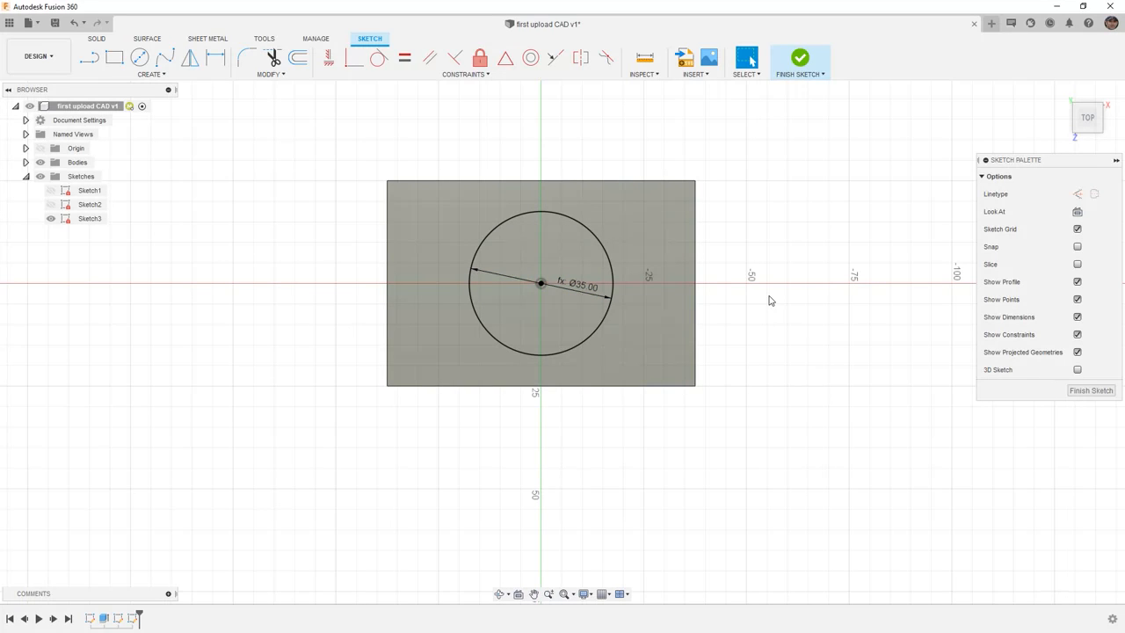
click(1102, 392)
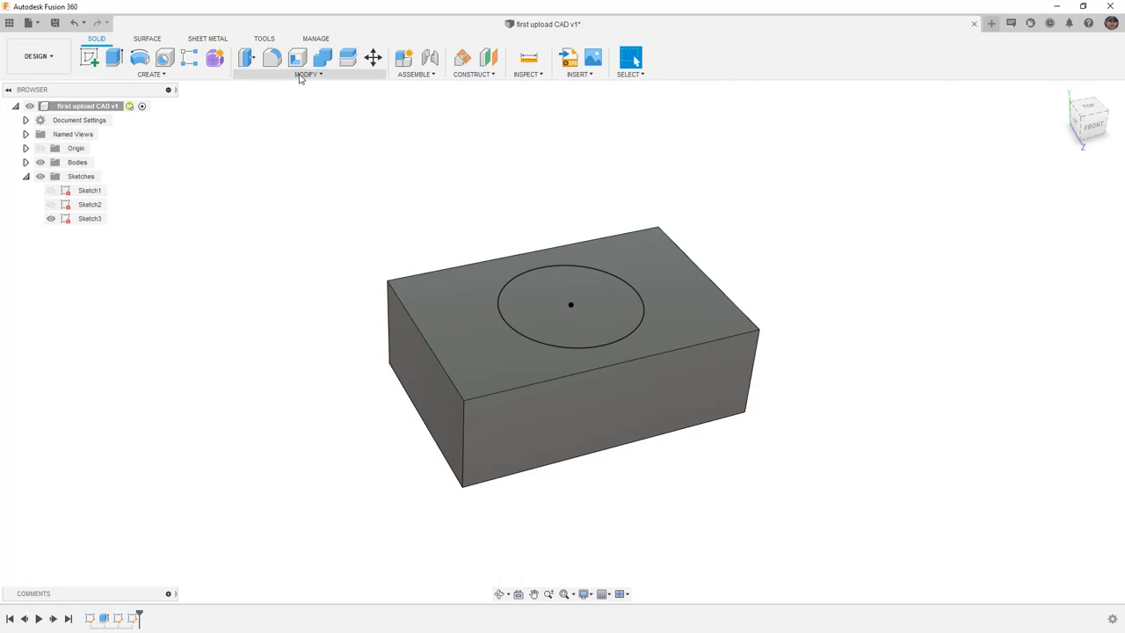
Set the HoleDia user parameter to 45 mm in the design's parameters and accept the change
click(305, 73)
click(275, 322)
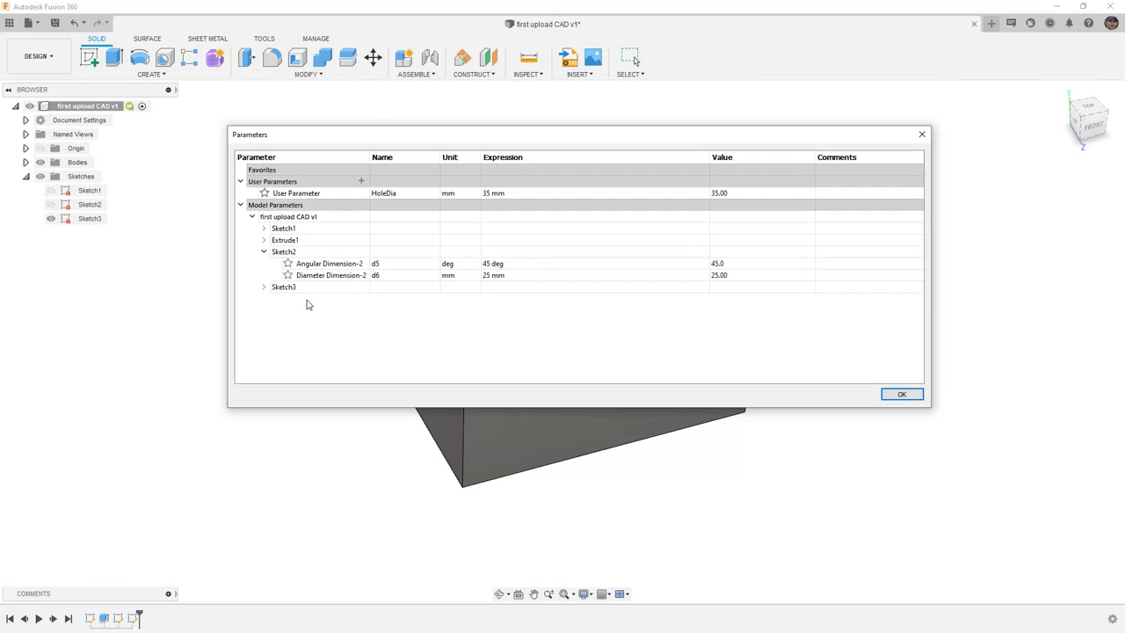
drag(583, 190, 602, 416)
click(540, 478)
double_click(541, 479)
drag(518, 479, 505, 479)
text(45)
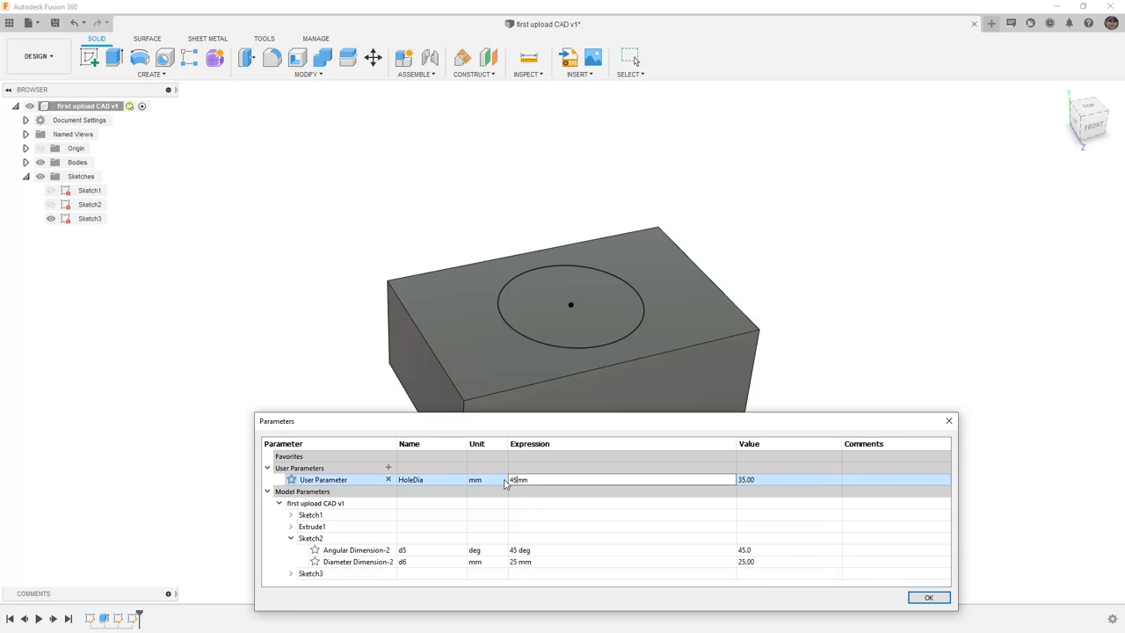
key(Return)
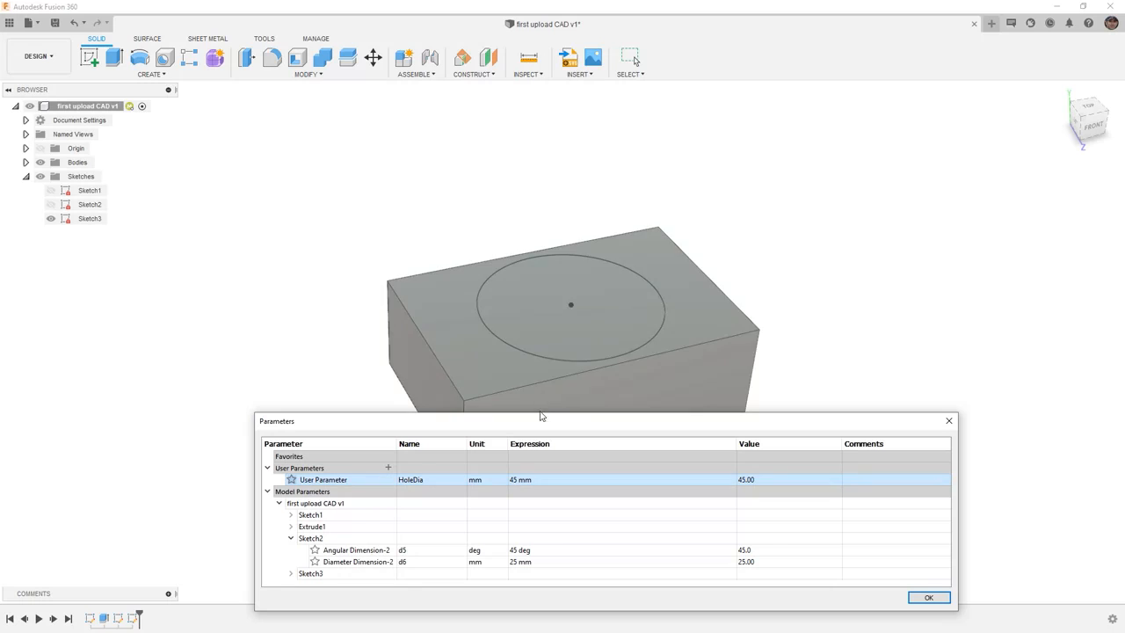
drag(539, 423, 513, 213)
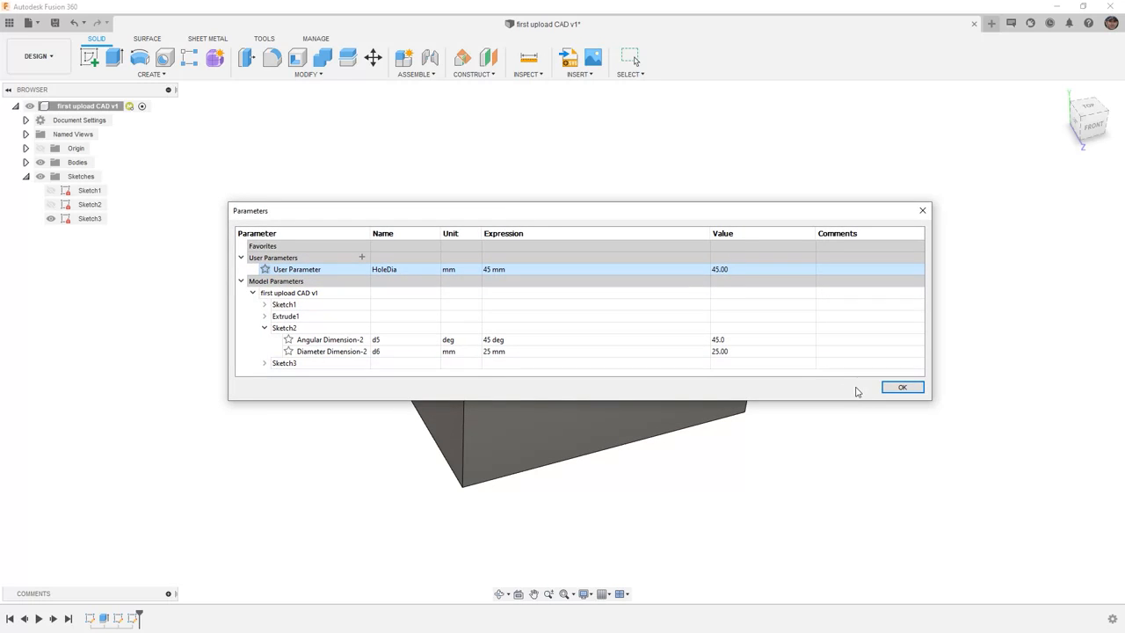
click(884, 389)
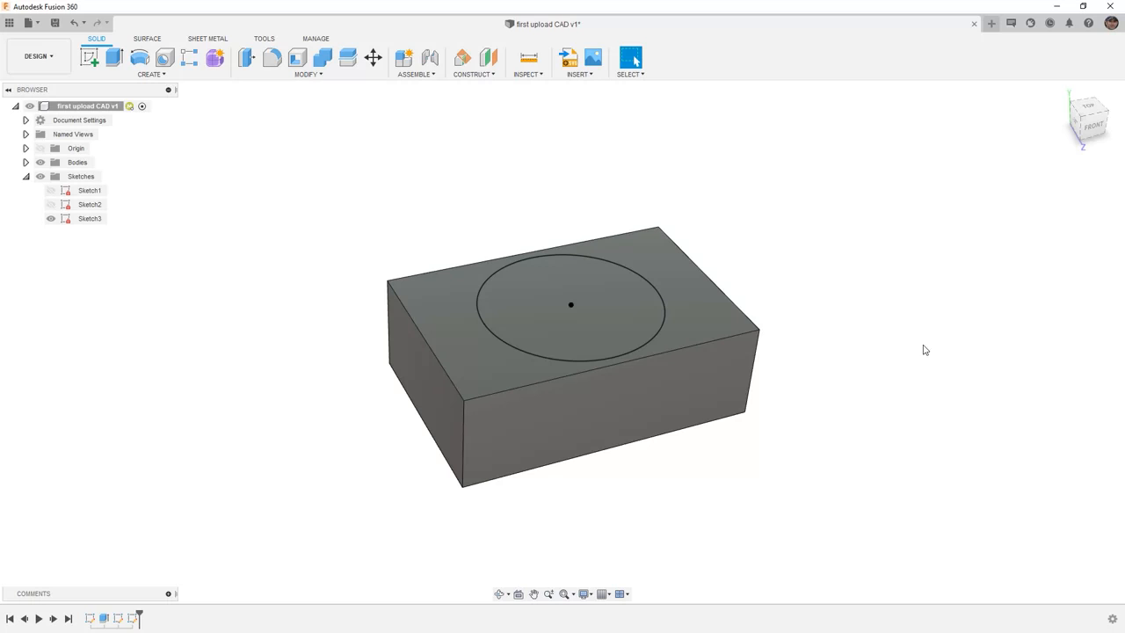
Show the box in an isometric view and save the design with the version description User Saved
click(1061, 92)
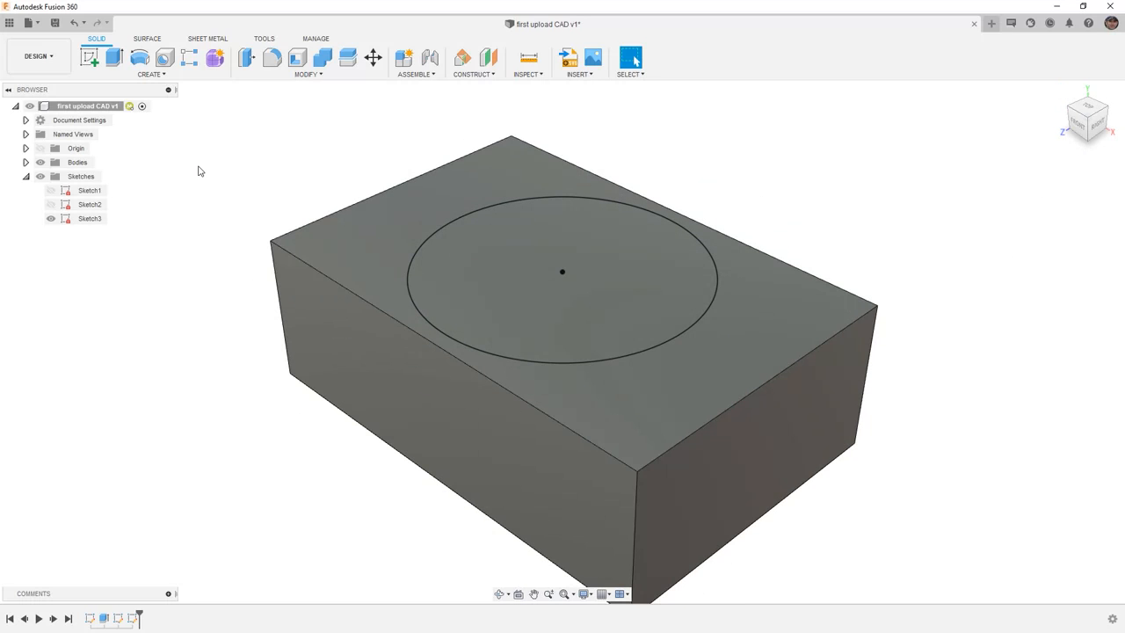
click(54, 22)
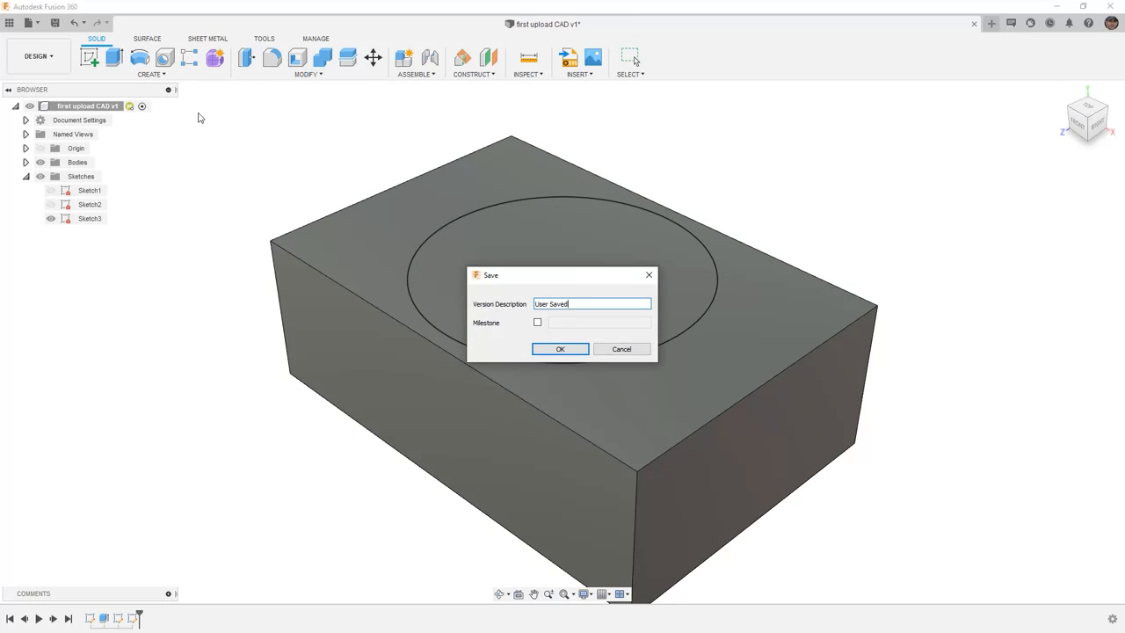
click(559, 348)
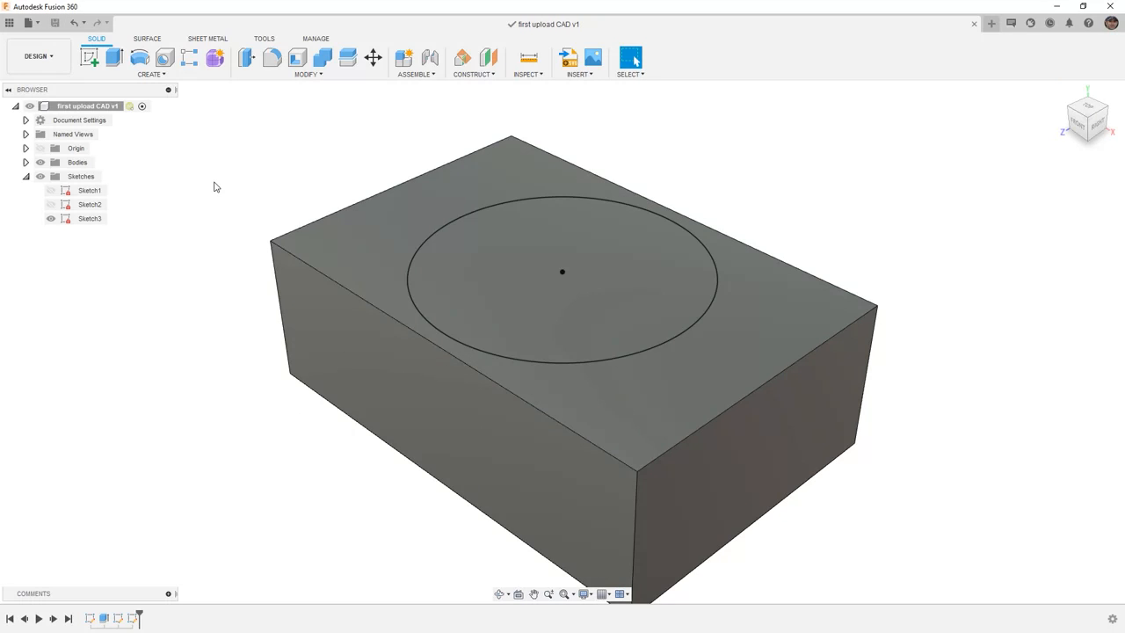